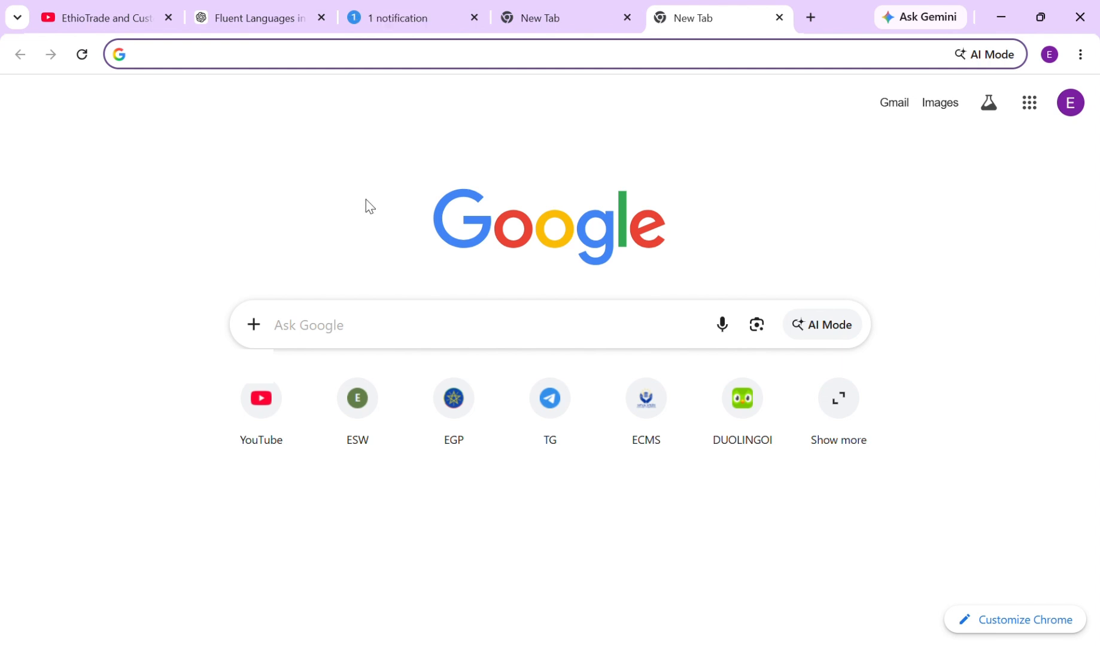
Open the ESW trader portal from its Chrome shortcut and sign in with the trader's login ID and password
click(362, 407)
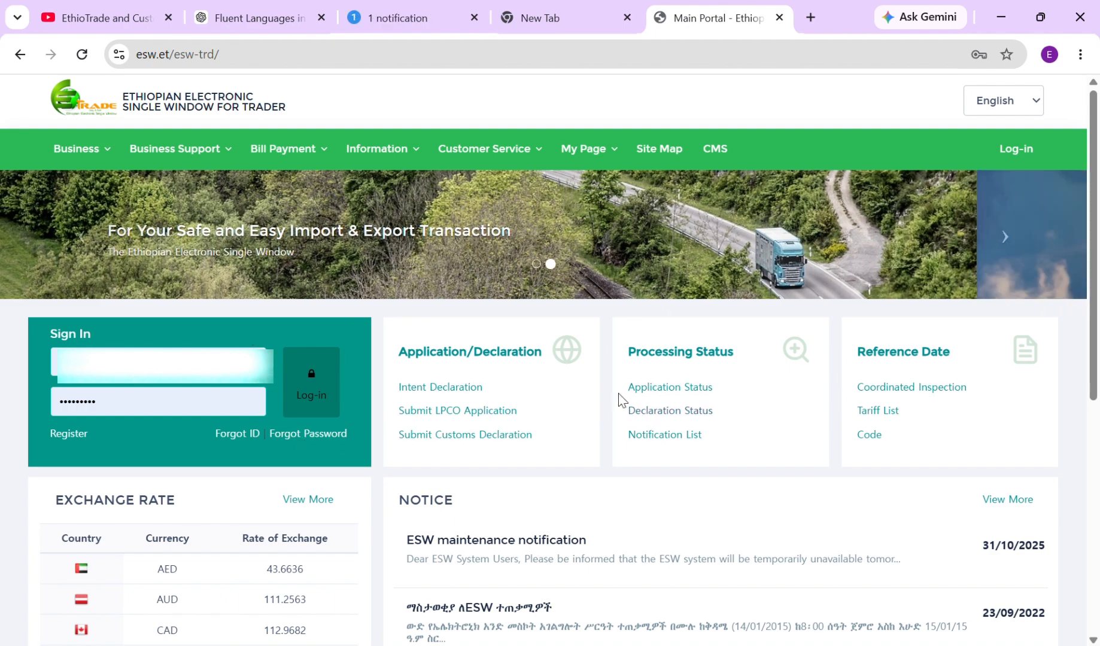
click(327, 388)
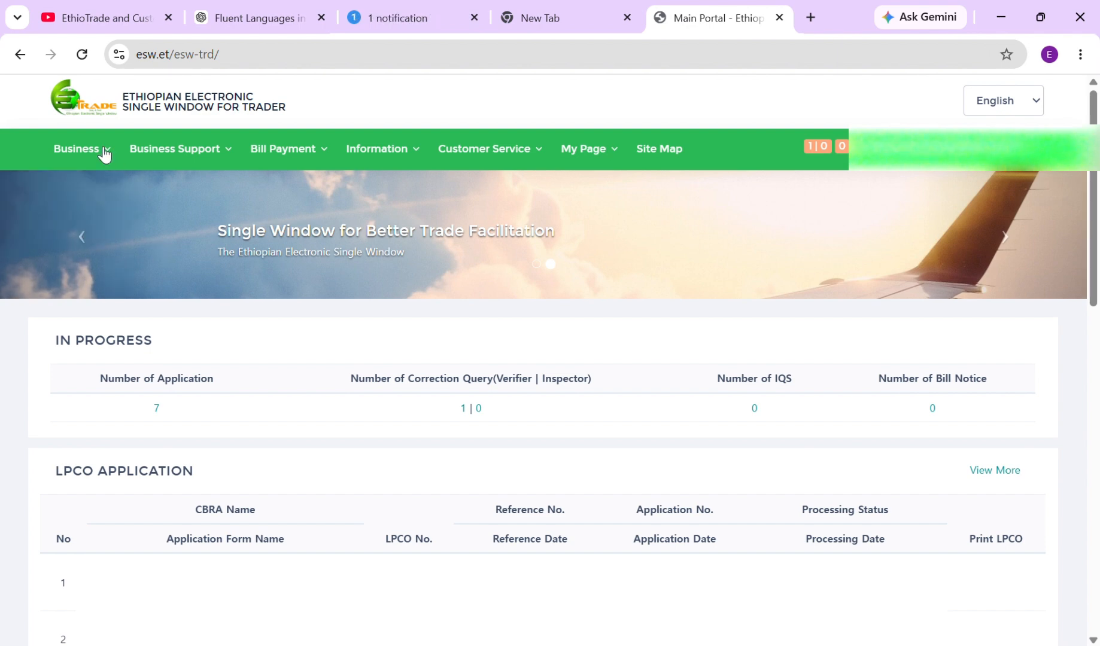
Go to Business > LPCO Application > Submission to reach the Submit LPCO Application page
click(105, 152)
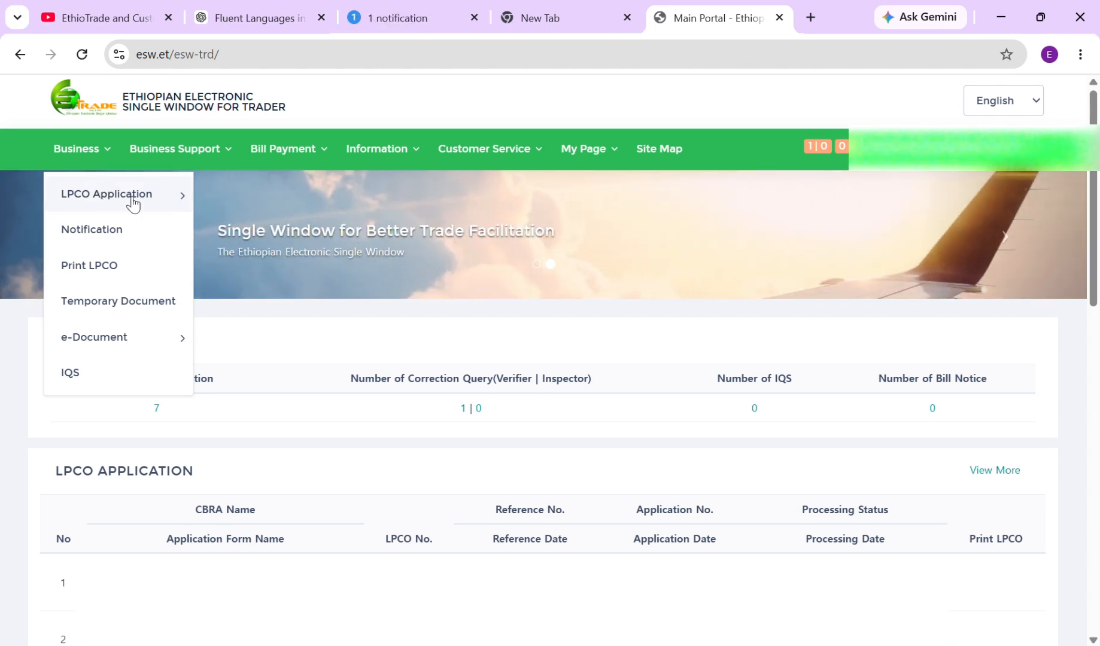
click(180, 204)
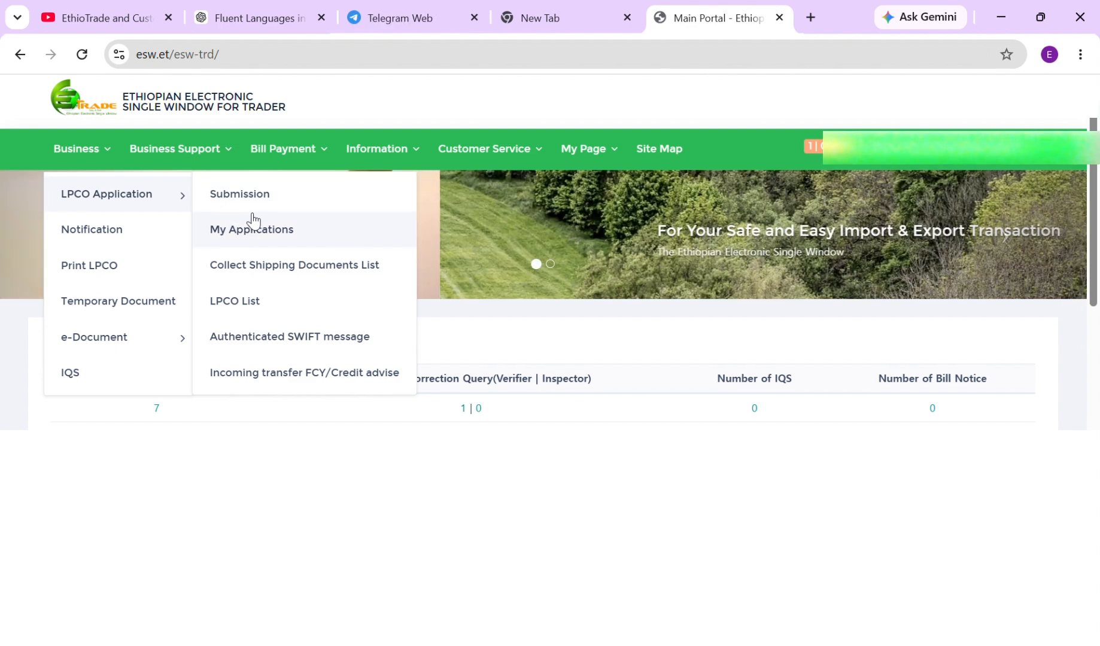
click(286, 200)
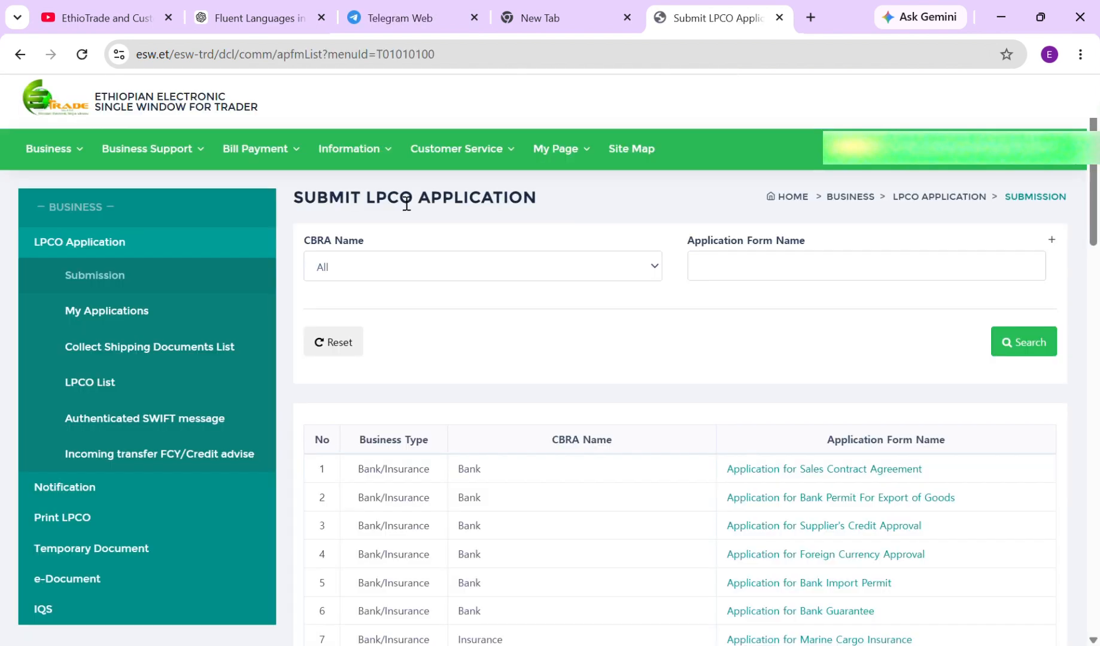
scroll(400, 201, down, 2)
scroll(400, 201, down, 3)
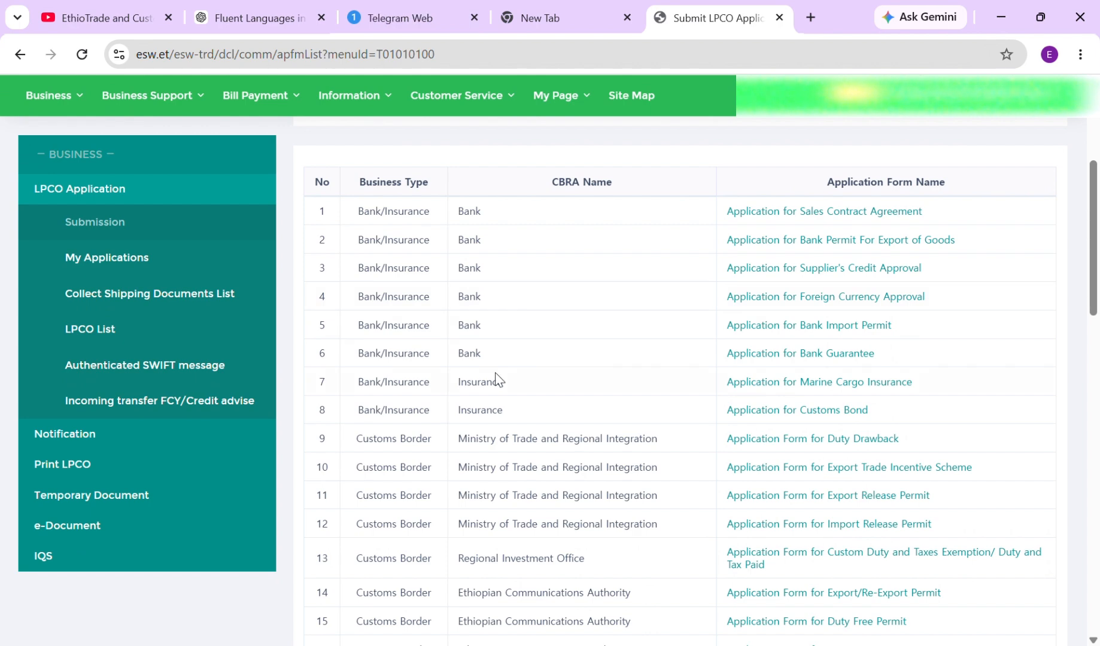
scroll(526, 376, down, 2)
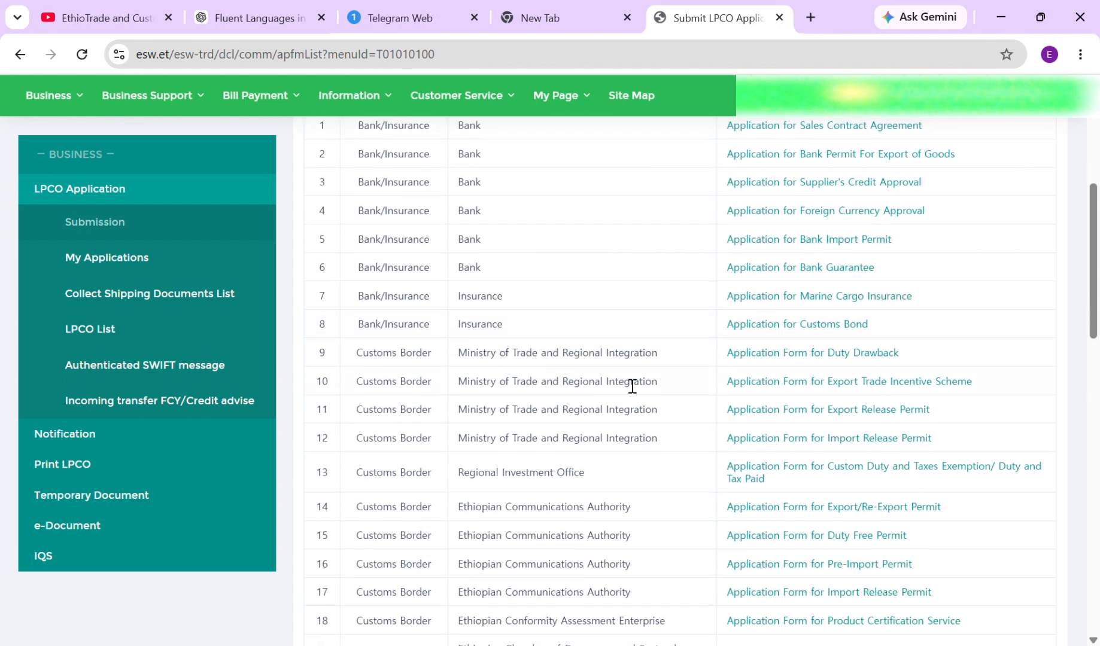
scroll(605, 369, down, 2)
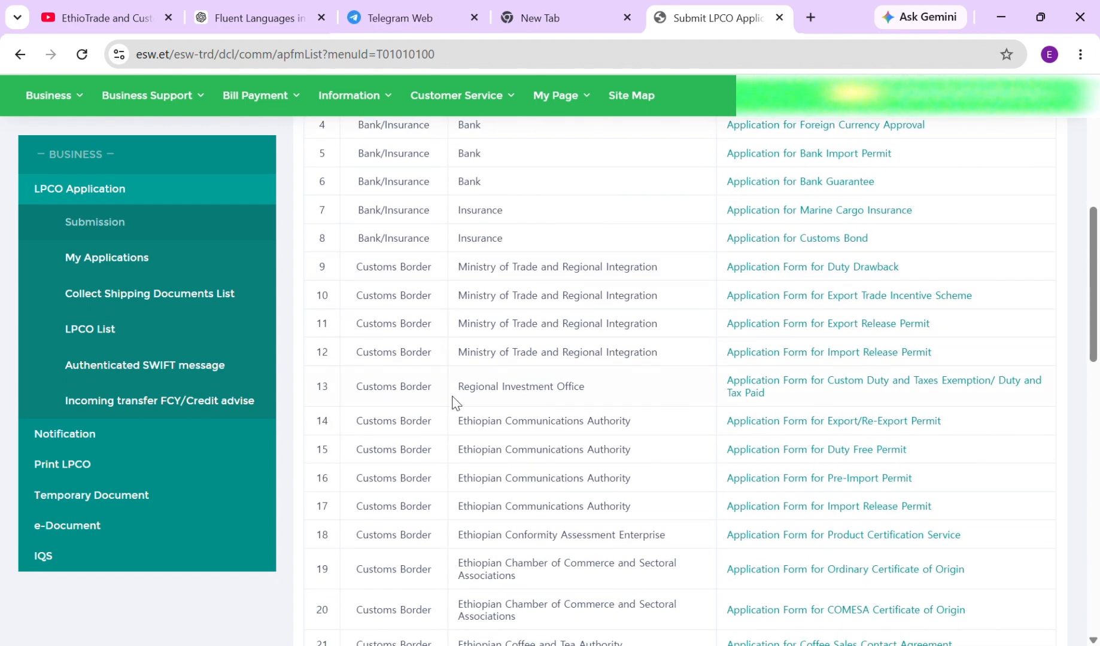
scroll(562, 394, down, 2)
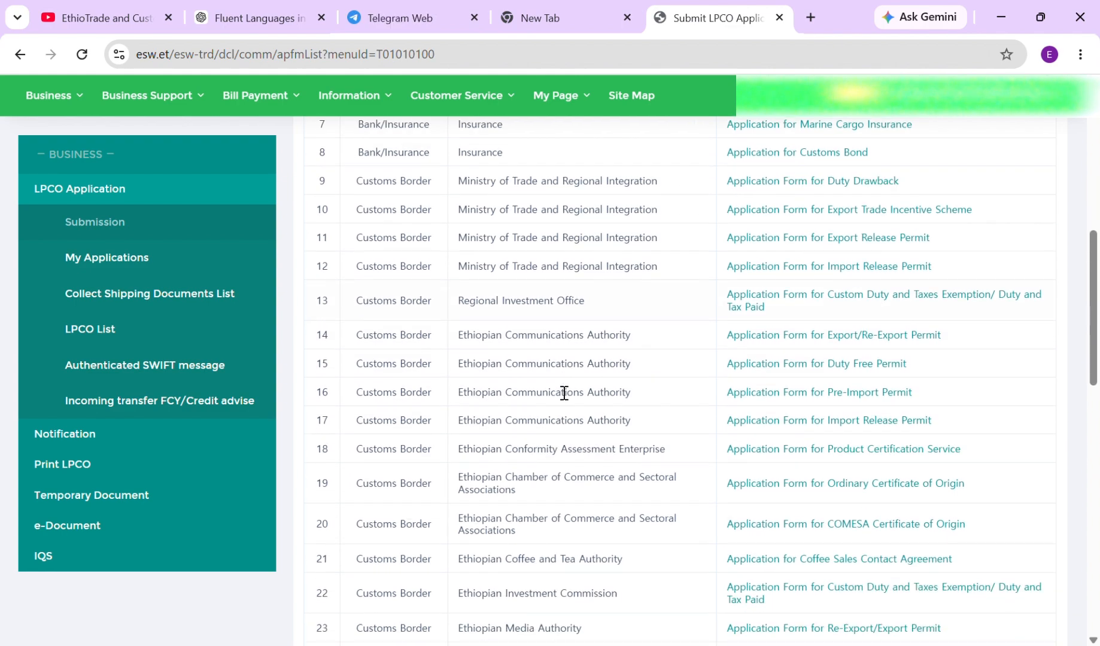
scroll(564, 393, down, 12)
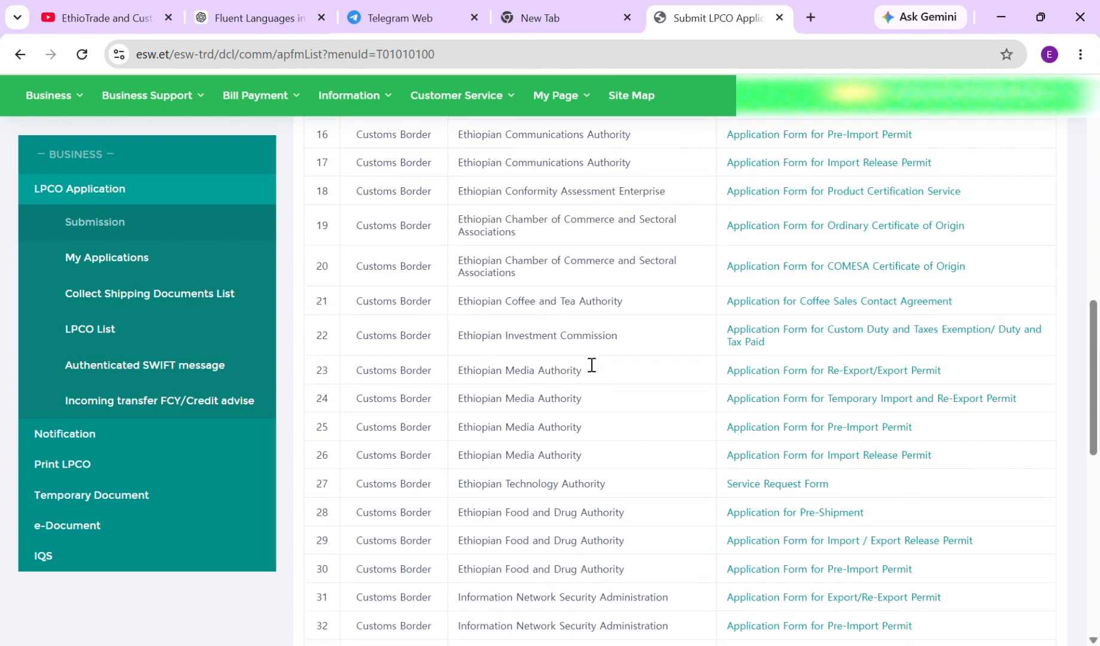
scroll(582, 361, down, 3)
scroll(581, 357, up, 15)
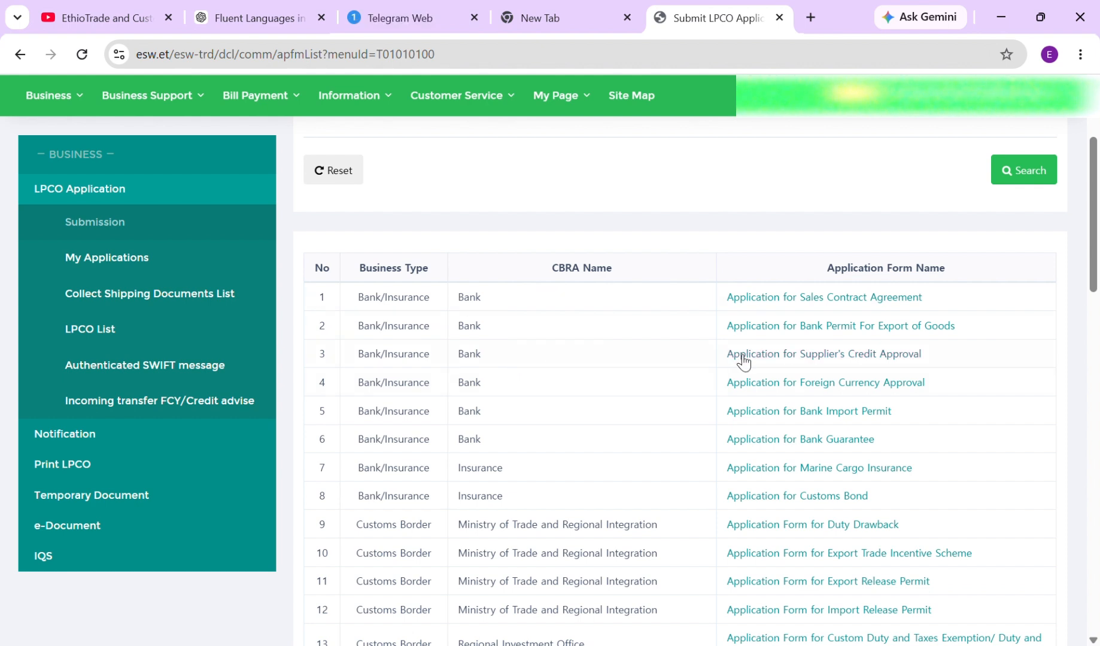
scroll(619, 313, down, 2)
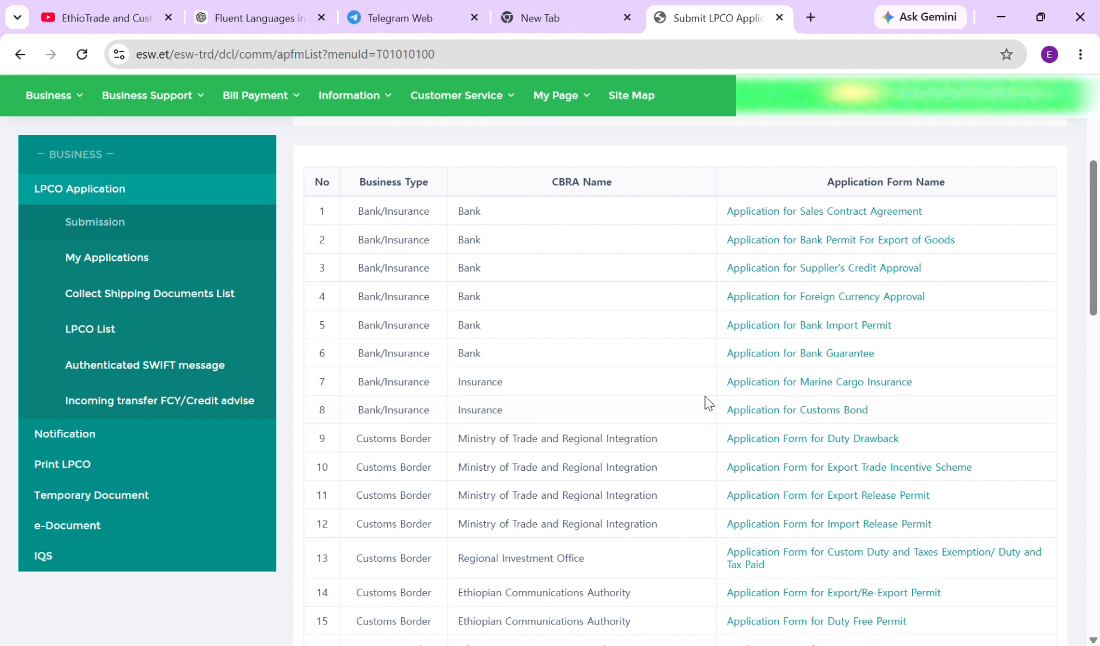
scroll(581, 310, down, 2)
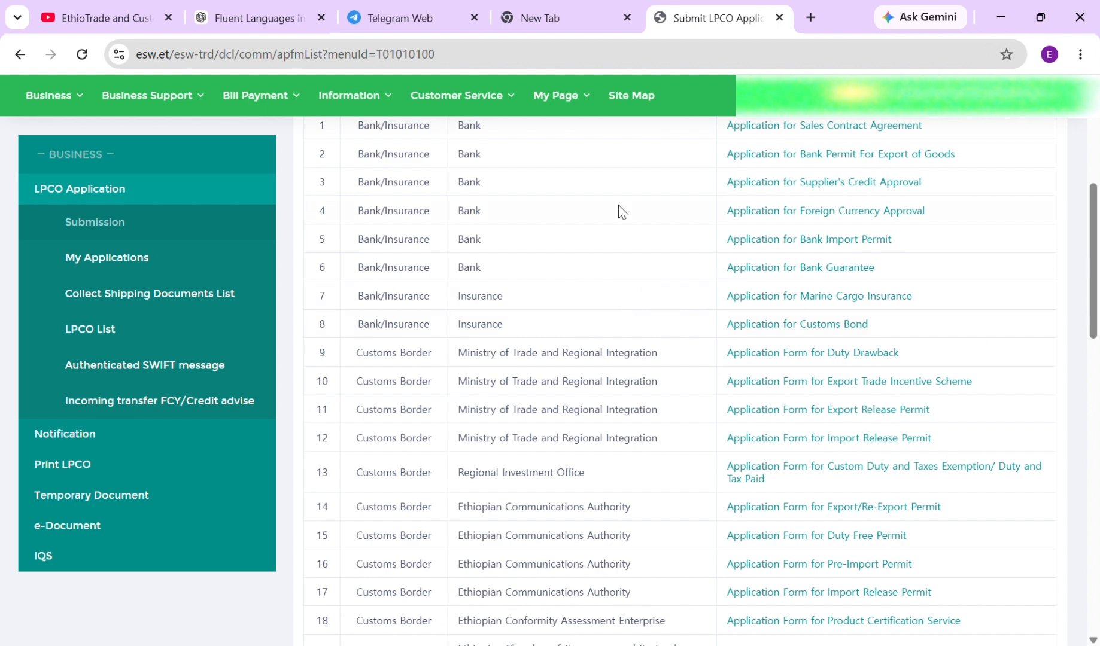
scroll(634, 314, down, 2)
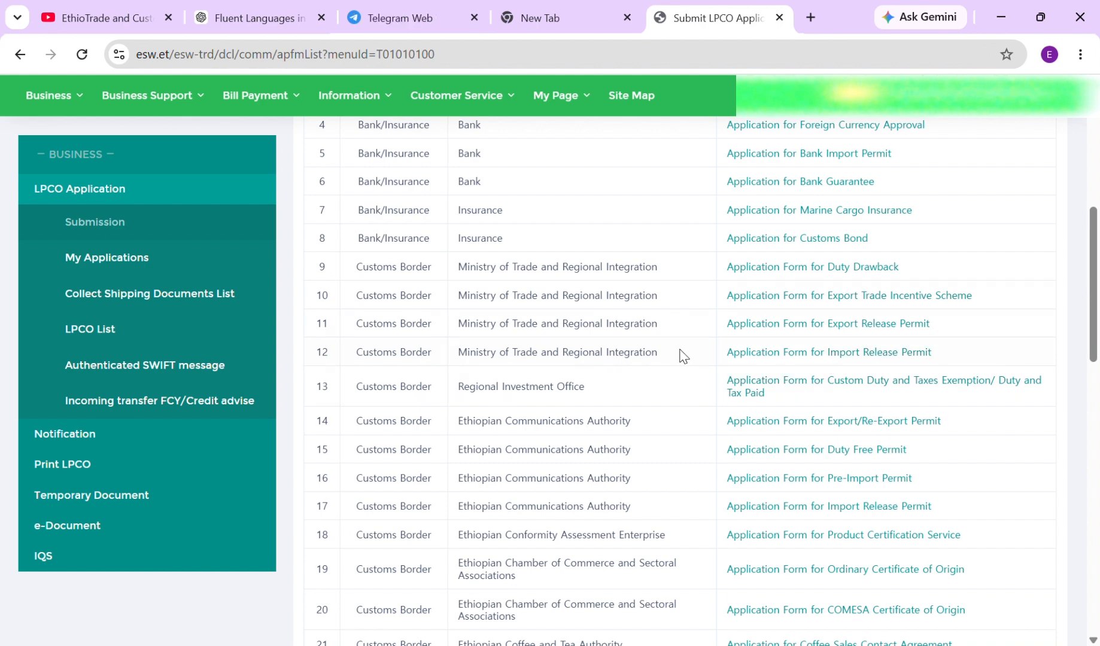
scroll(673, 355, down, 2)
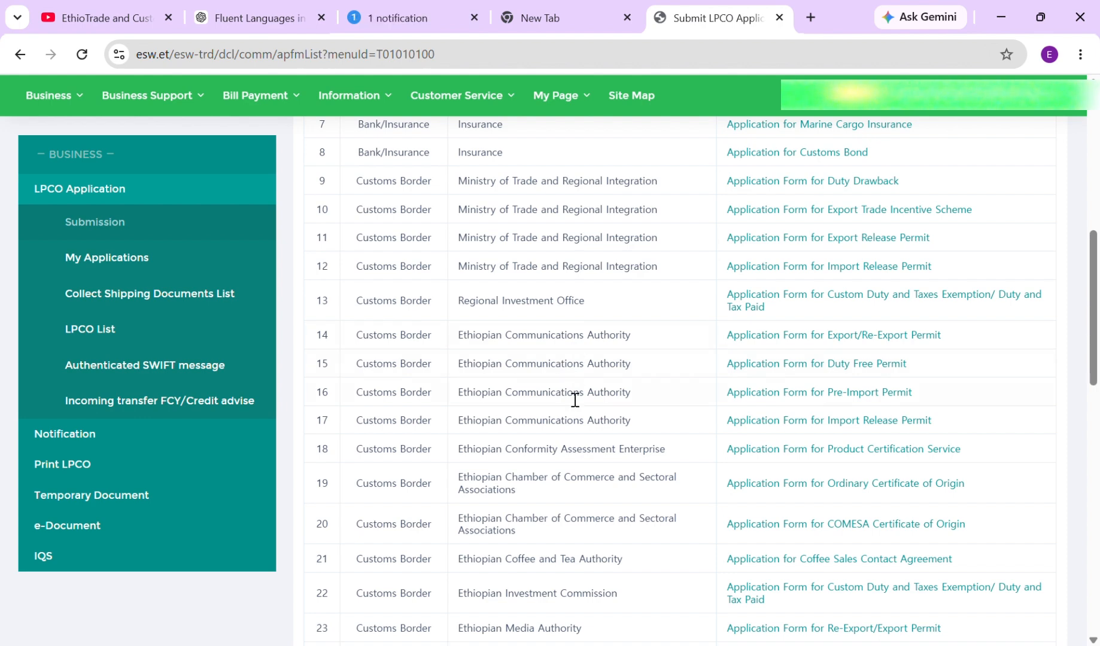
scroll(575, 399, down, 2)
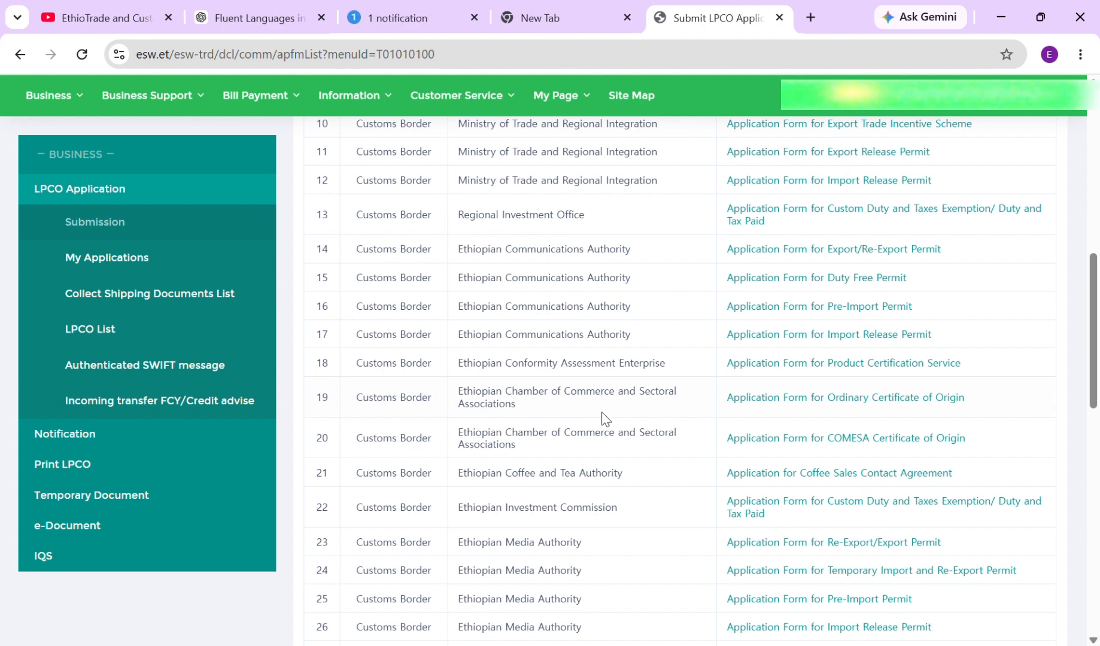
scroll(599, 419, down, 2)
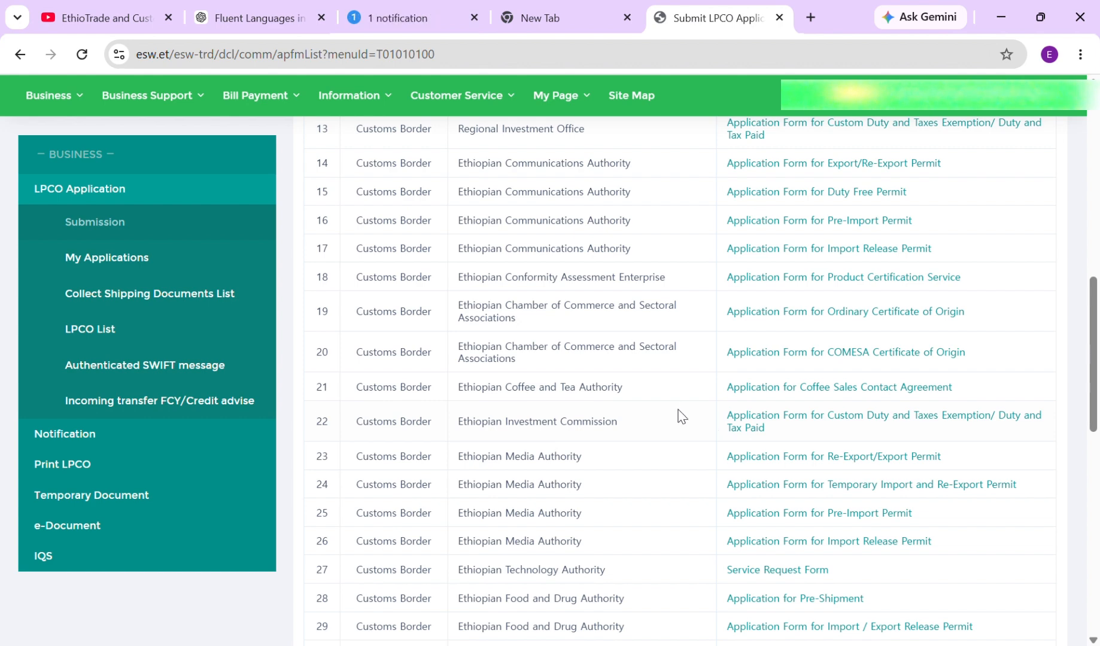
scroll(681, 417, down, 2)
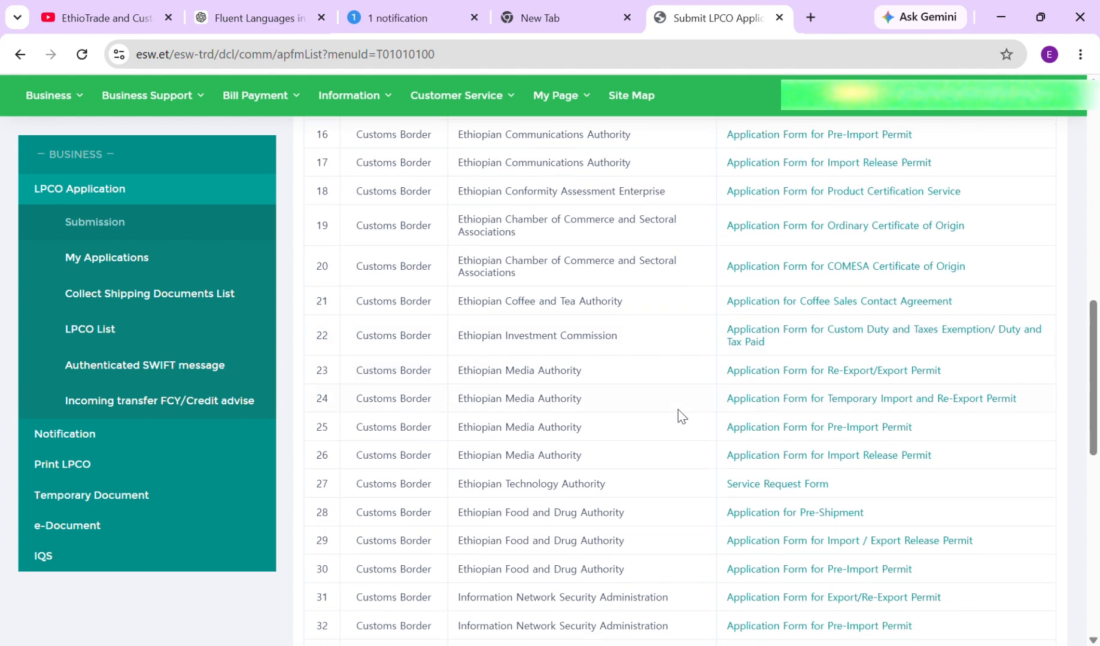
scroll(681, 417, down, 2)
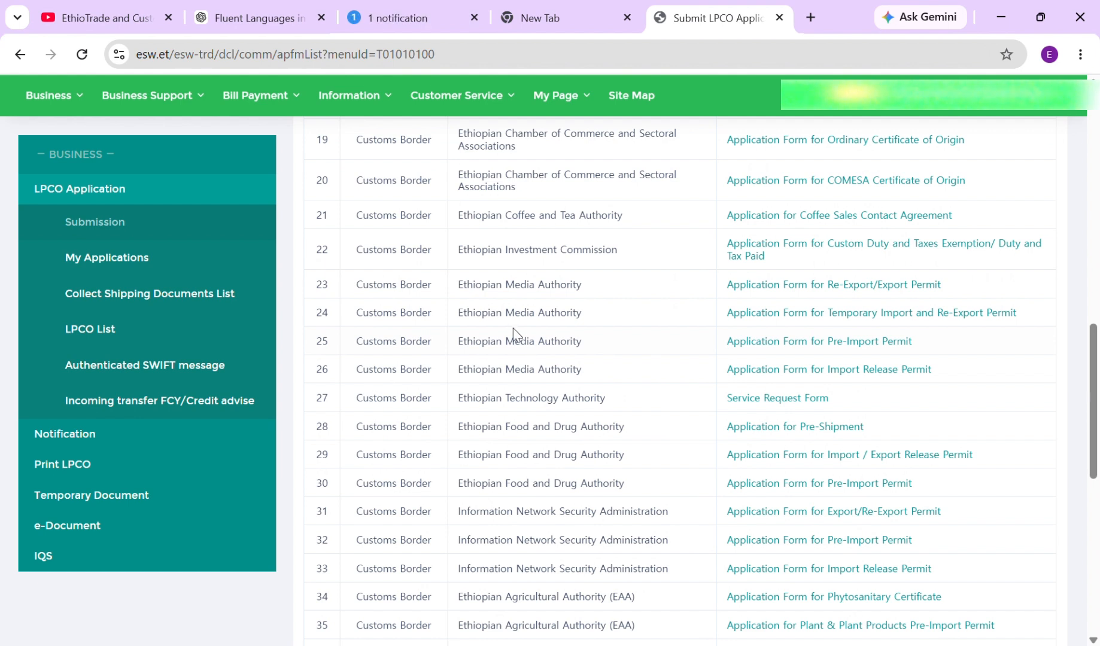
scroll(592, 344, down, 2)
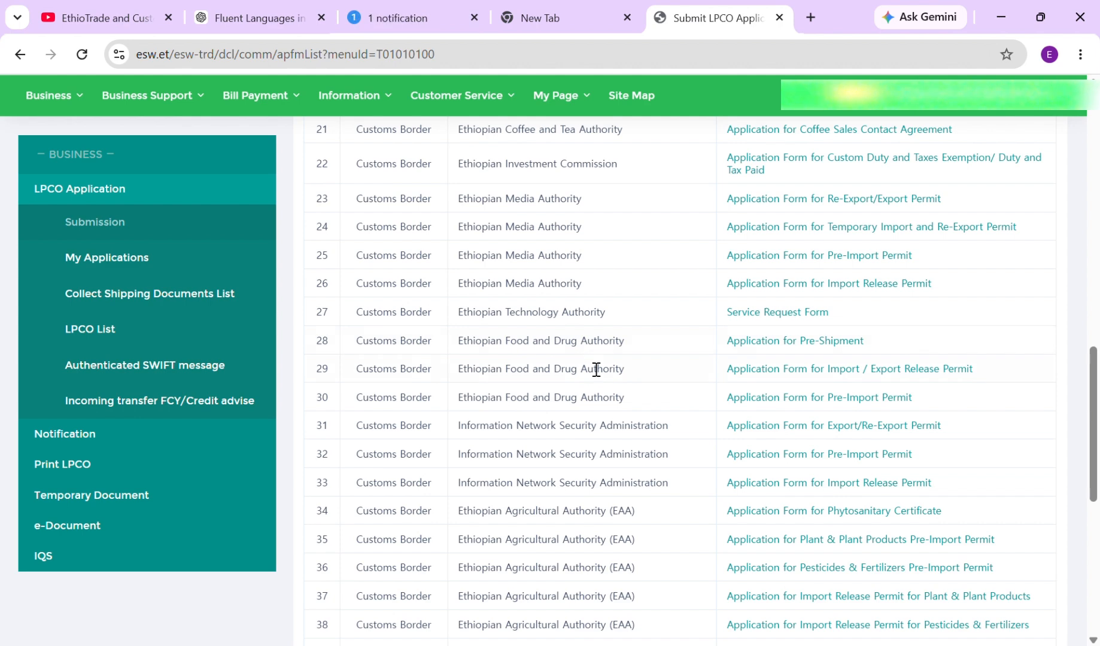
scroll(596, 369, down, 2)
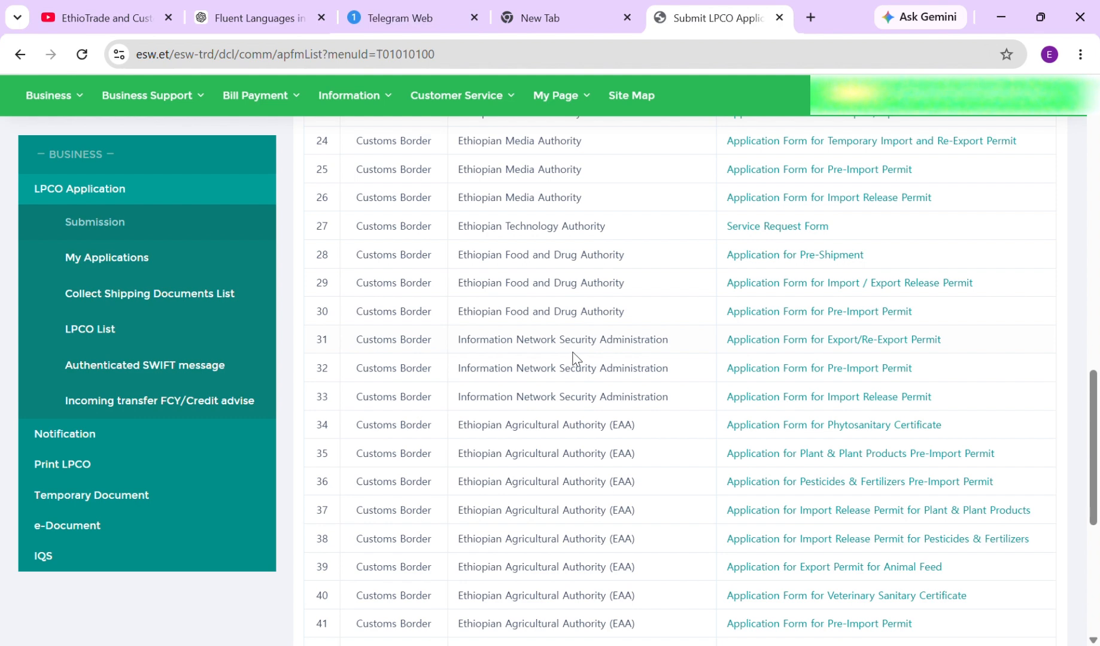
scroll(575, 359, down, 3)
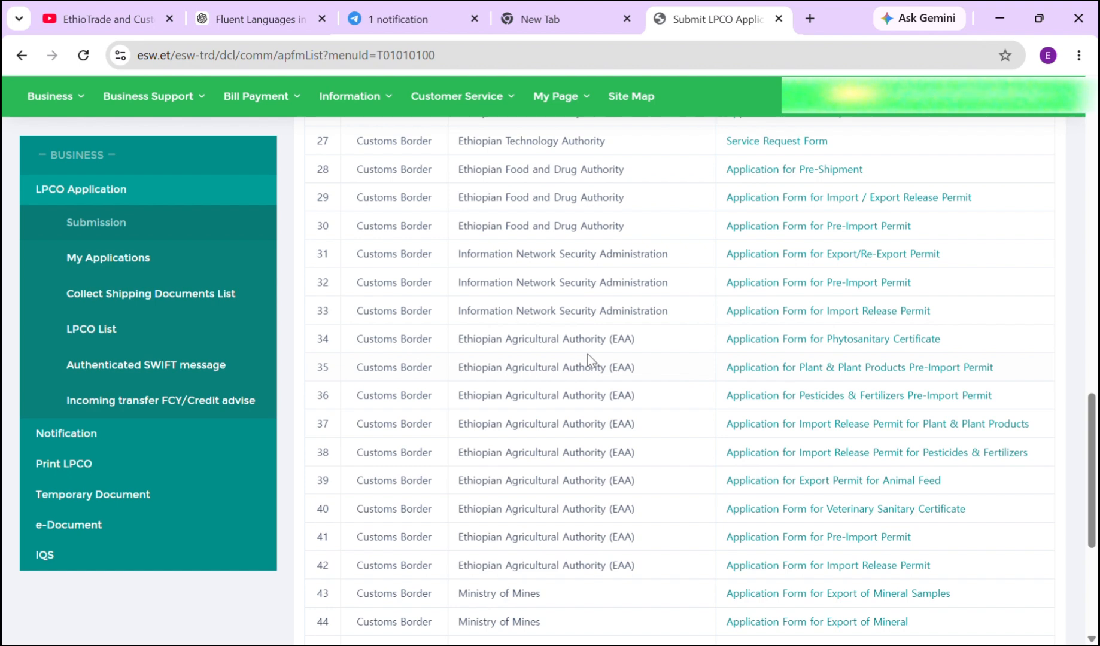
scroll(589, 361, down, 1)
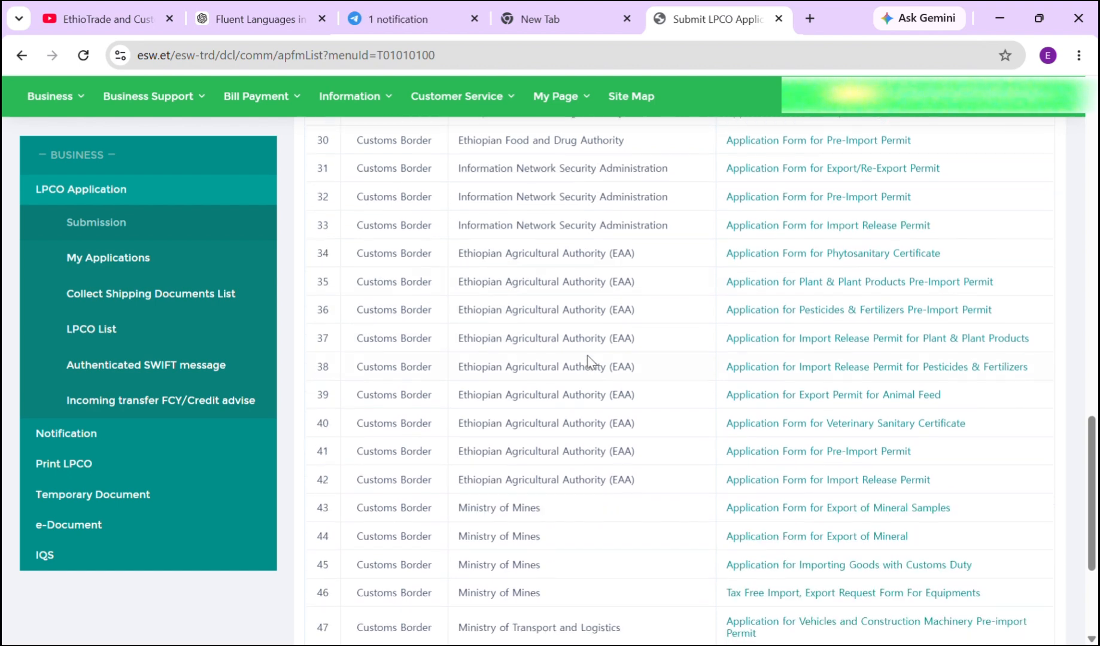
scroll(597, 371, down, 1)
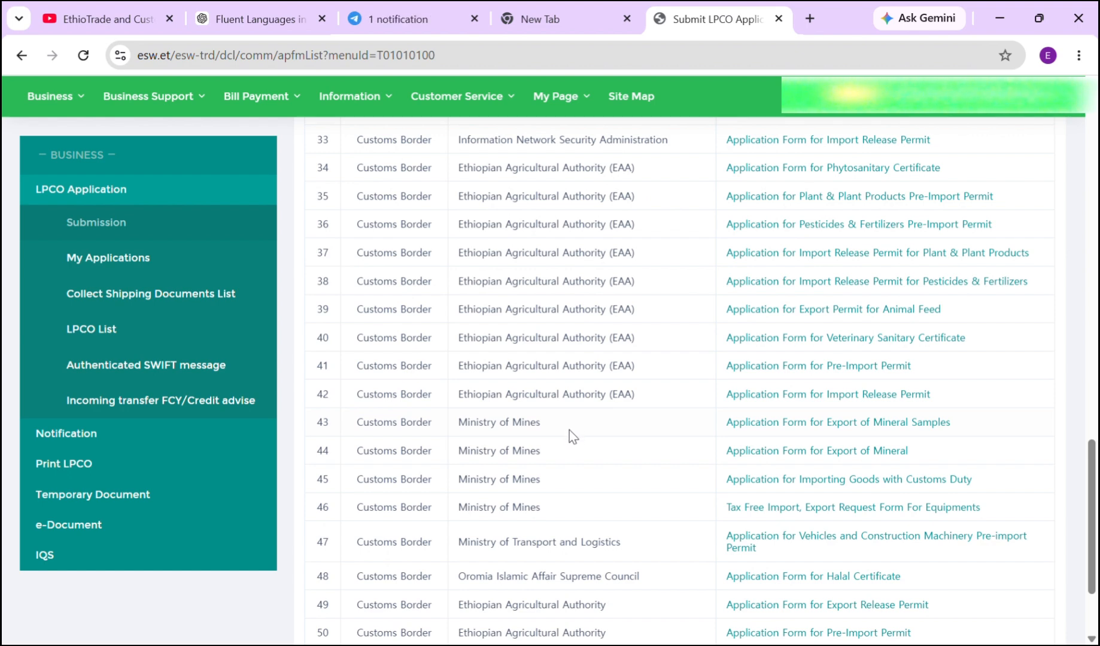
scroll(541, 452, up, 8)
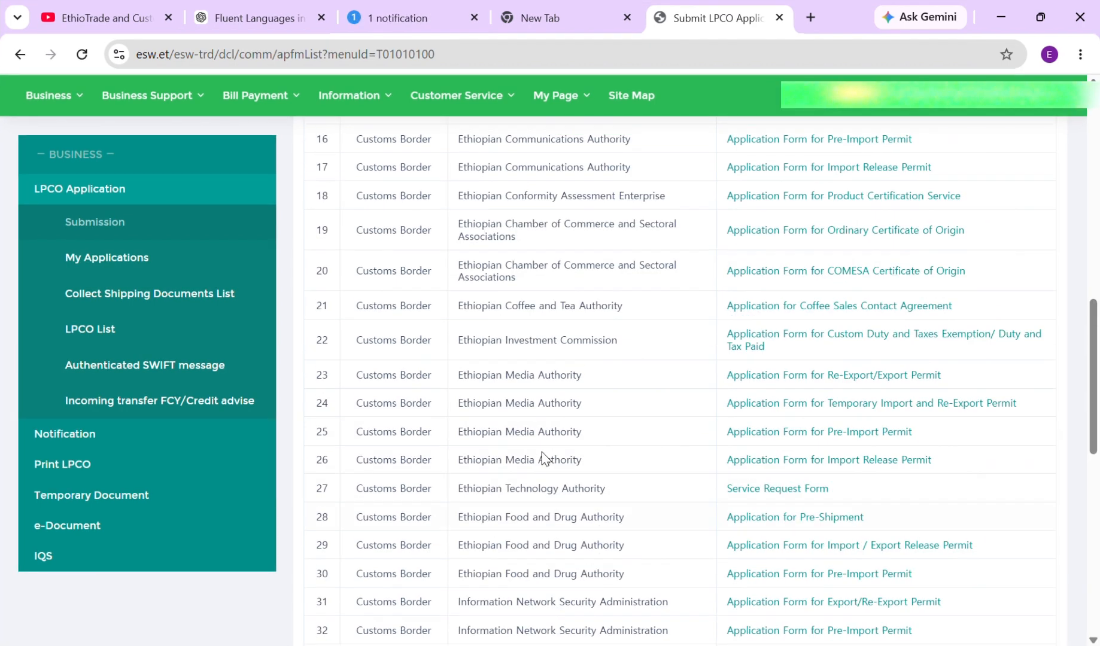
scroll(541, 452, down, 2)
scroll(542, 452, up, 4)
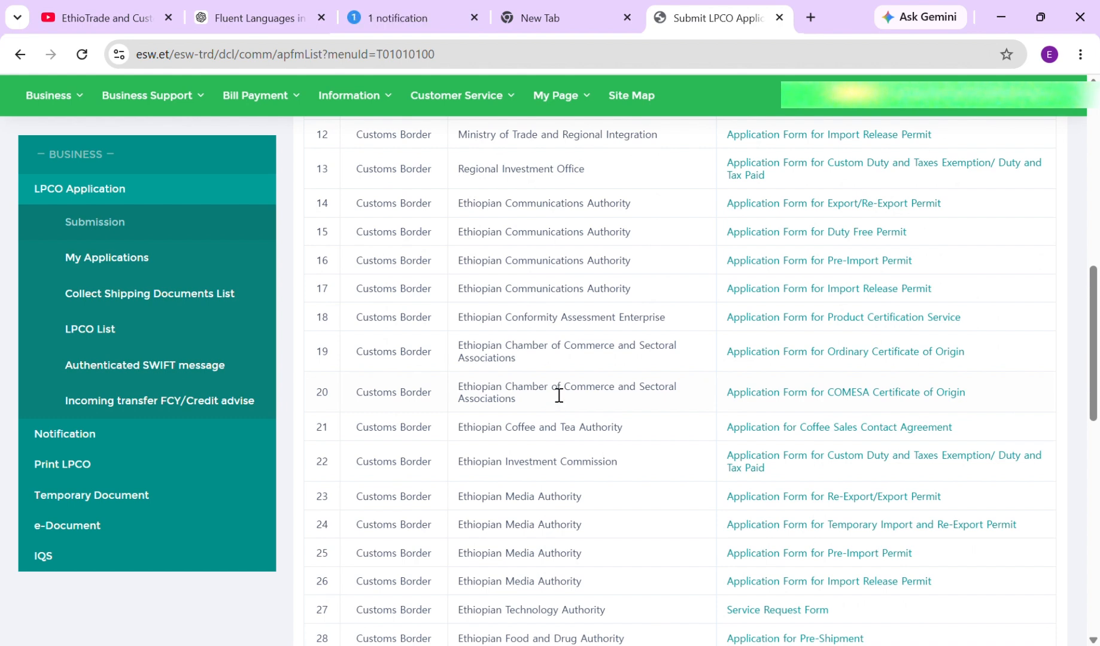
scroll(559, 395, up, 8)
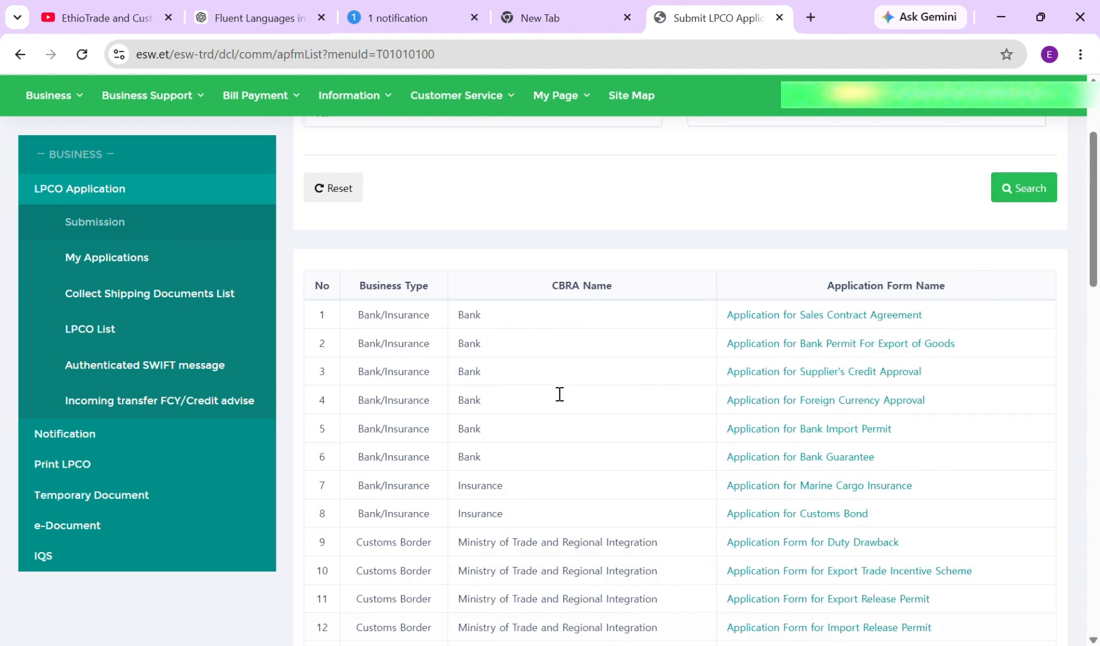
scroll(559, 395, down, 1)
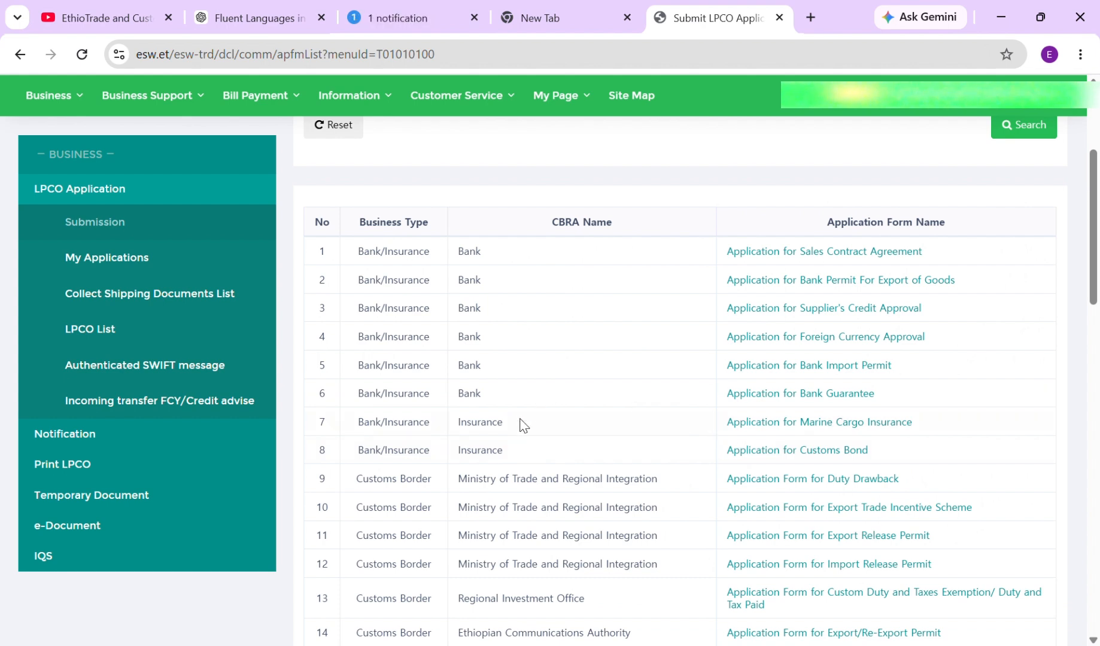
click(742, 422)
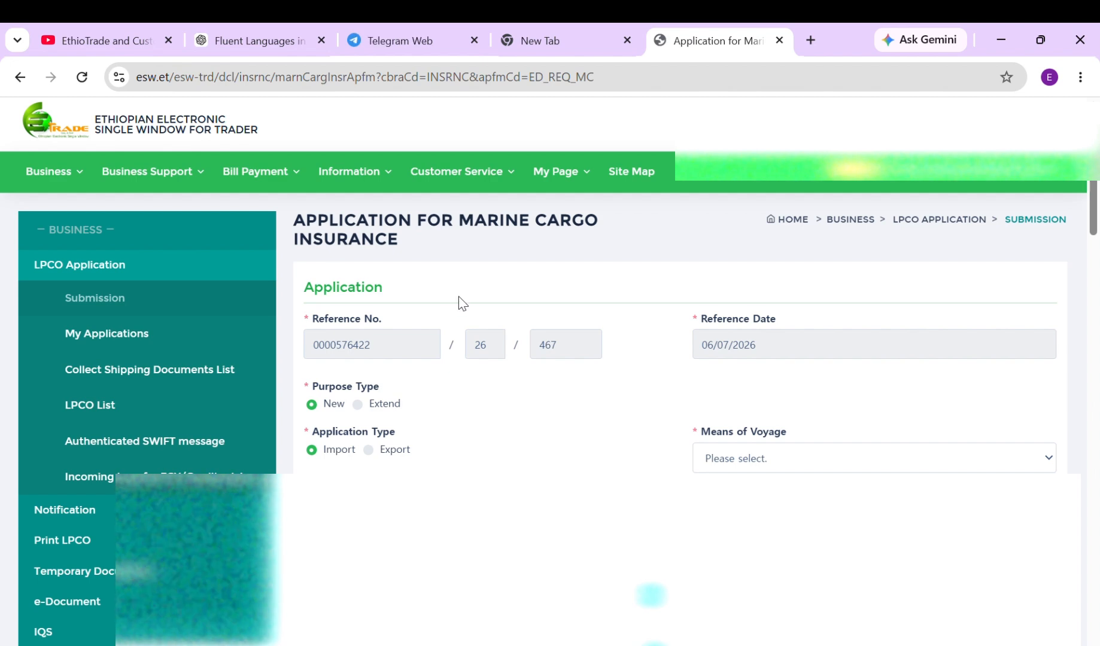
scroll(458, 297, down, 2)
scroll(468, 304, up, 2)
scroll(557, 287, down, 2)
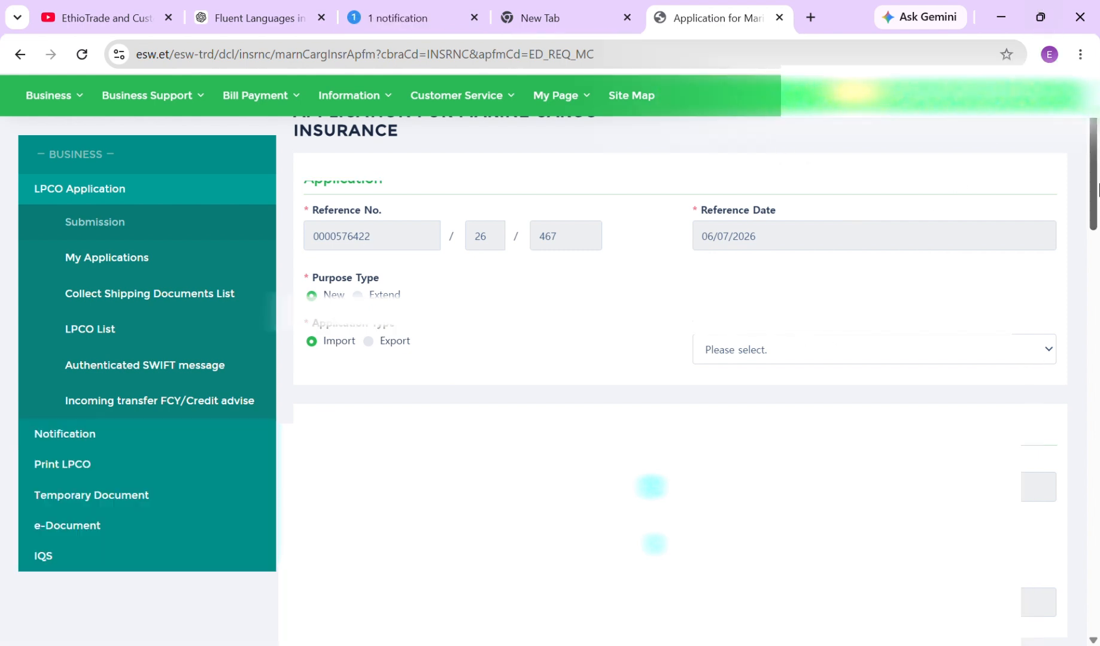
Choose Ethiopian Shipping Lines in the Means of Voyage dropdown
click(1048, 357)
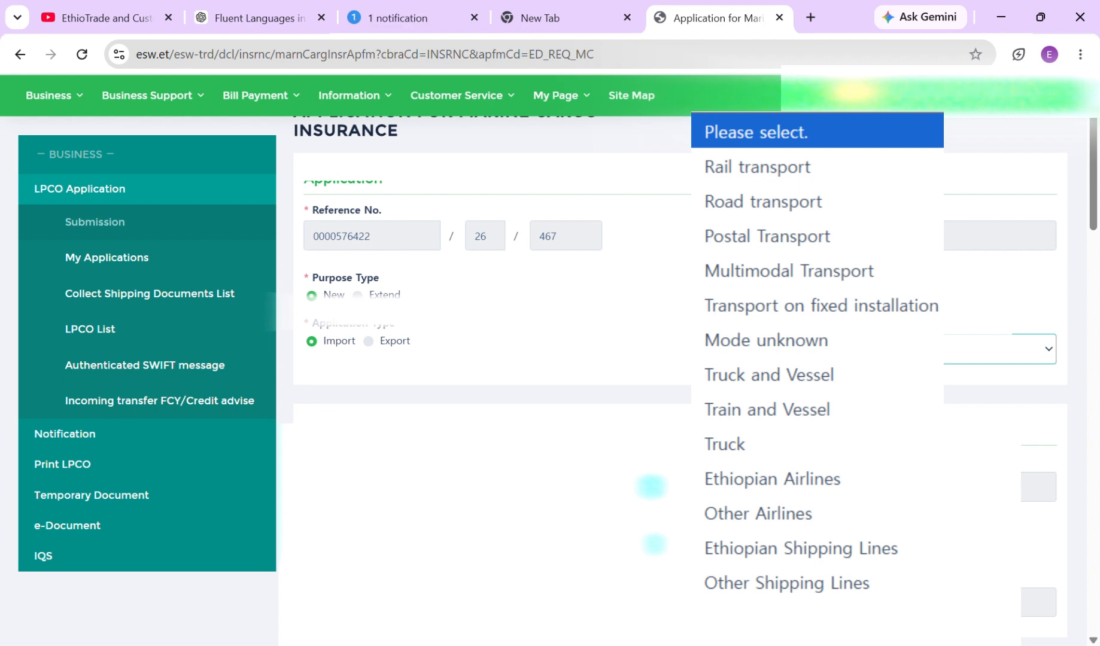
click(801, 549)
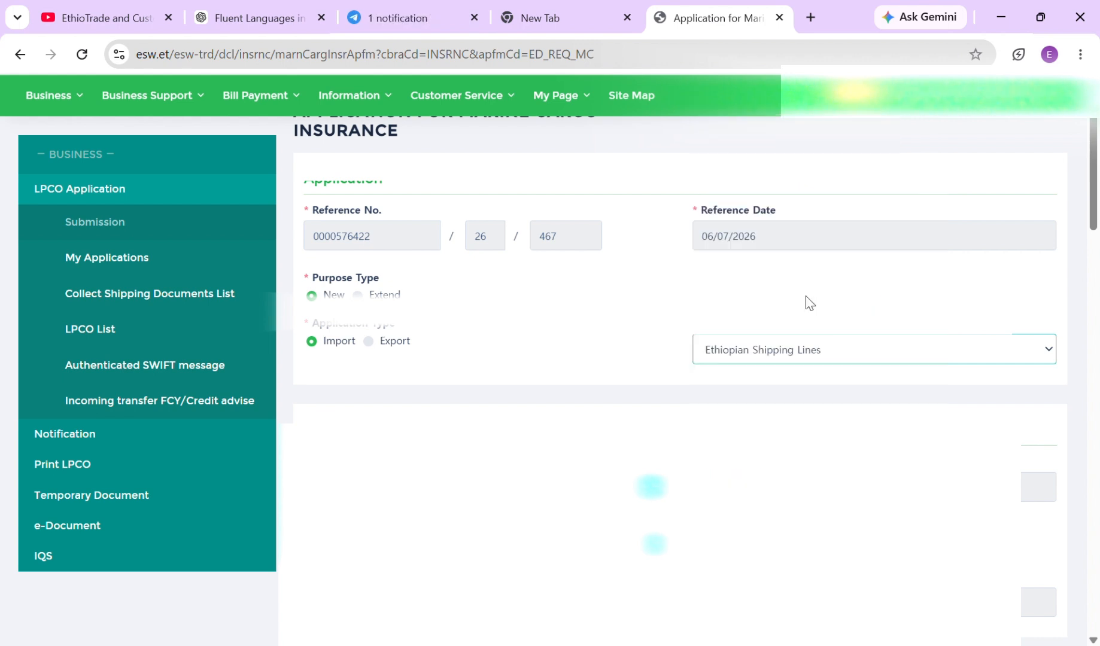
scroll(688, 246, down, 3)
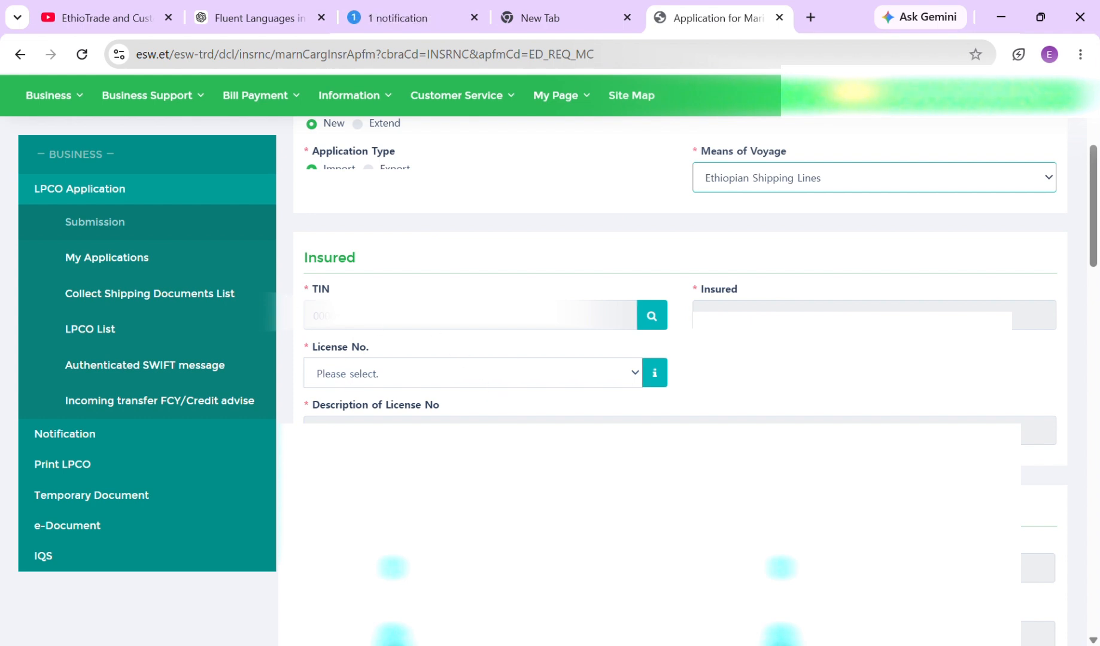
Select the insured's licence number so the bank fills in as CBE, Commercial Bank of Ethiopia
click(636, 380)
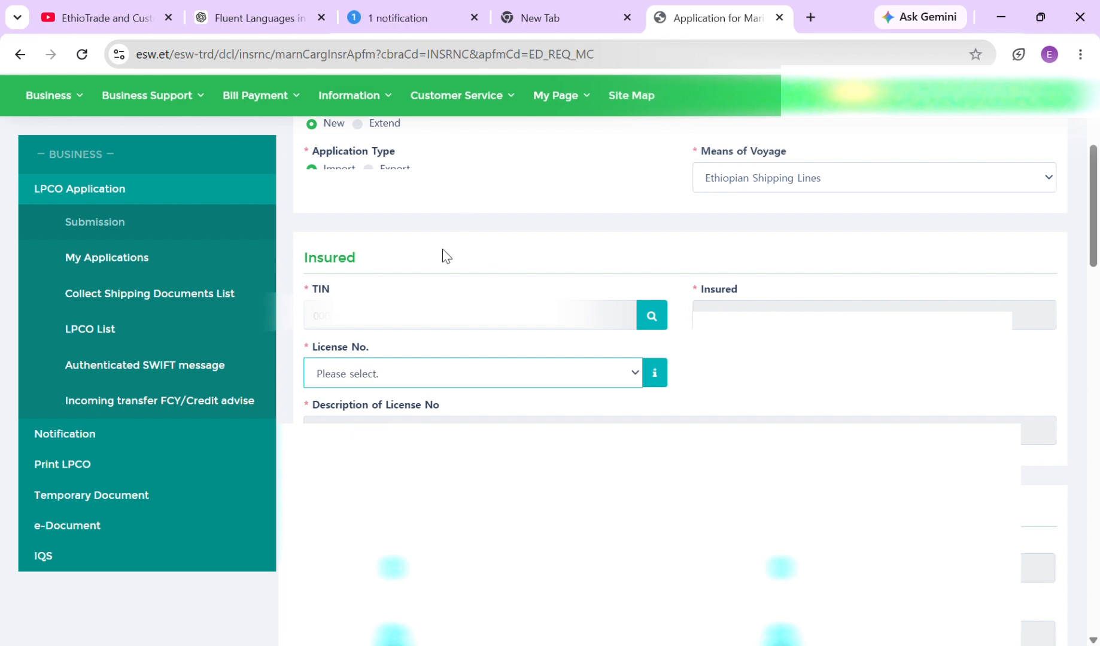
scroll(422, 168, down, 4)
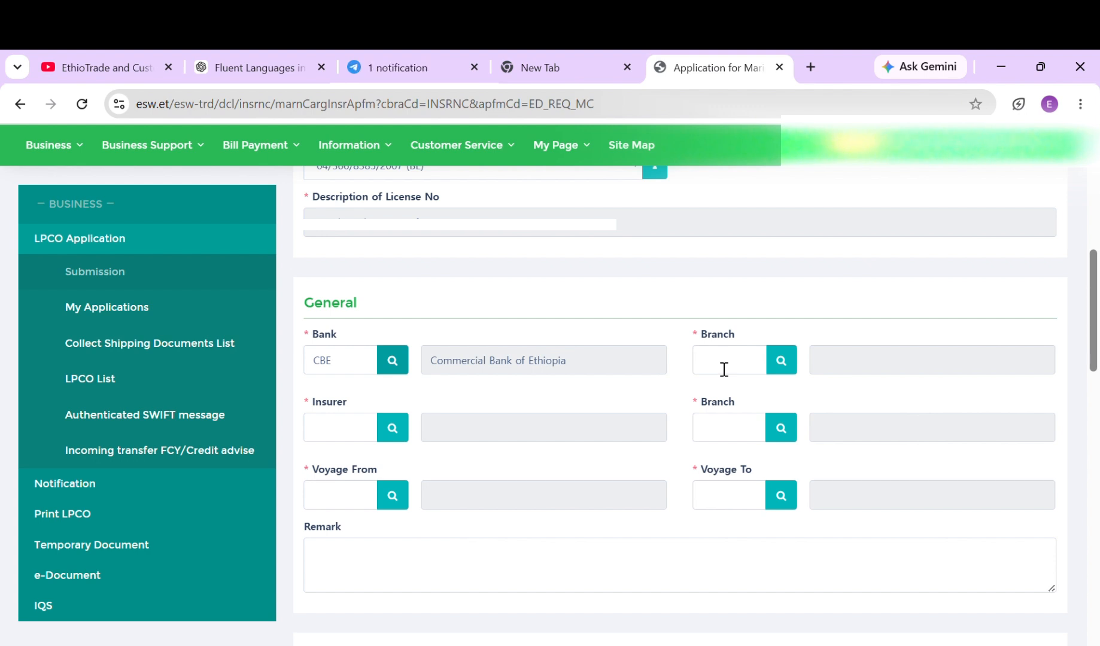
Pick AAN, Alula Aba Nega, from the bank Branch lookup
click(782, 362)
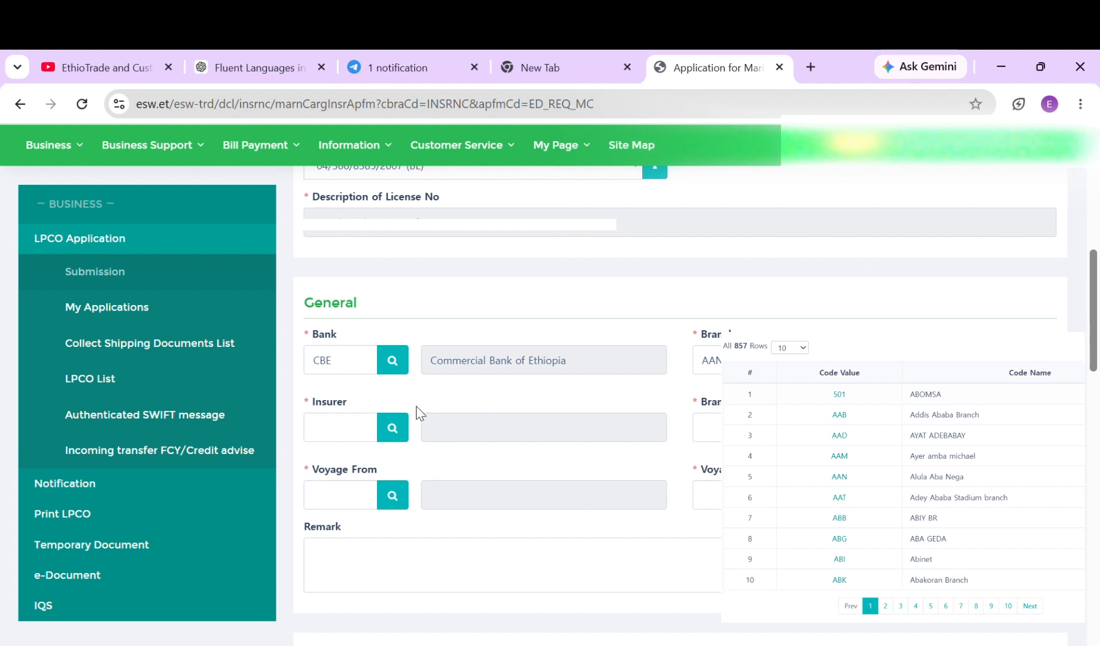
scroll(539, 422, down, 2)
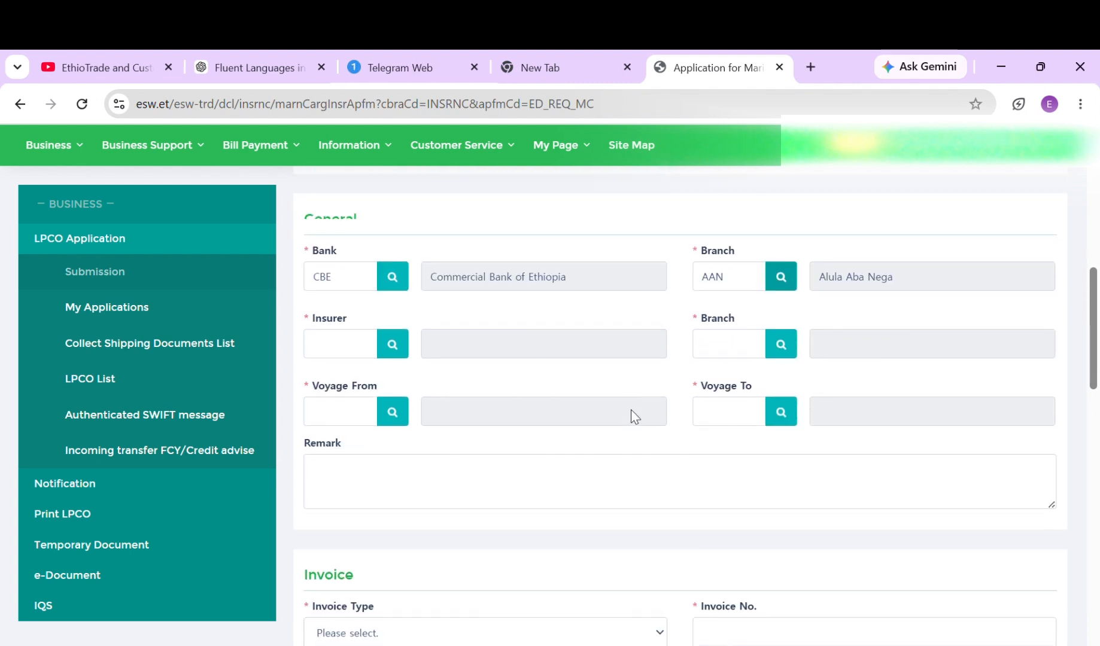
click(347, 351)
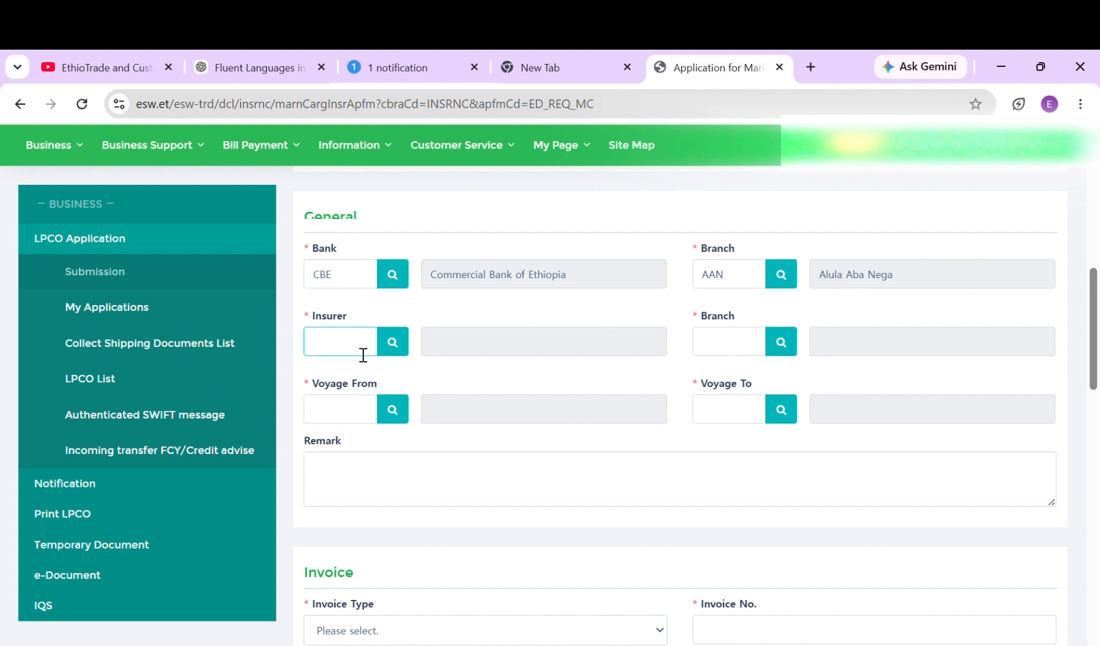
Set insurer AWIC (Awash Insurance Company) and its branch ADM, Adama Branch, via the lookups
click(394, 346)
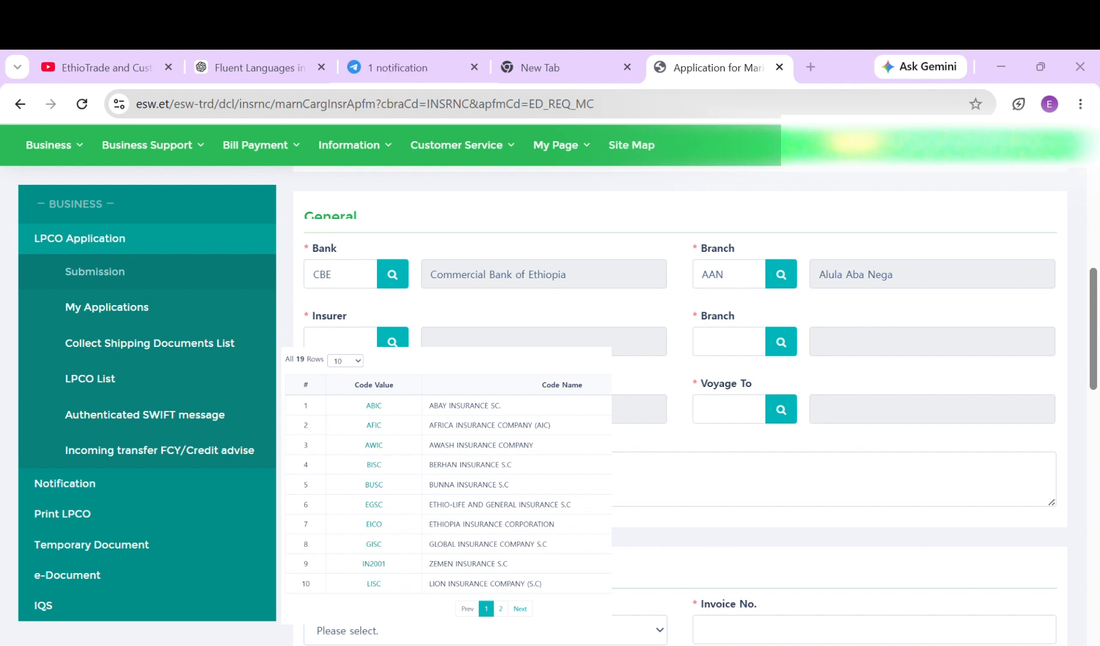
click(373, 445)
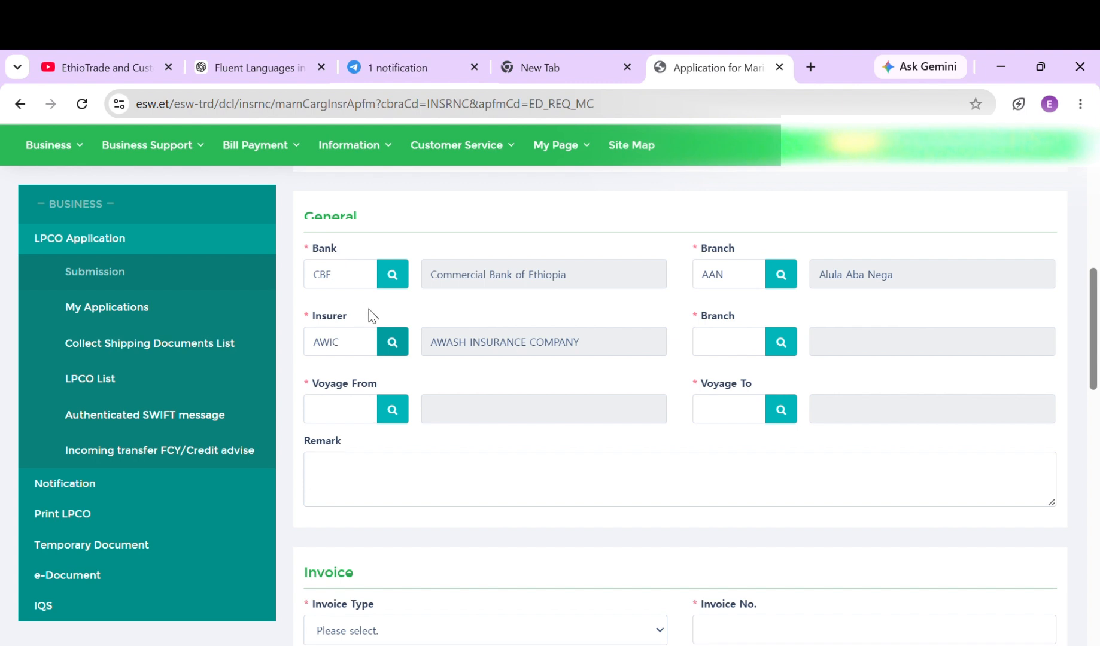
click(740, 346)
click(788, 343)
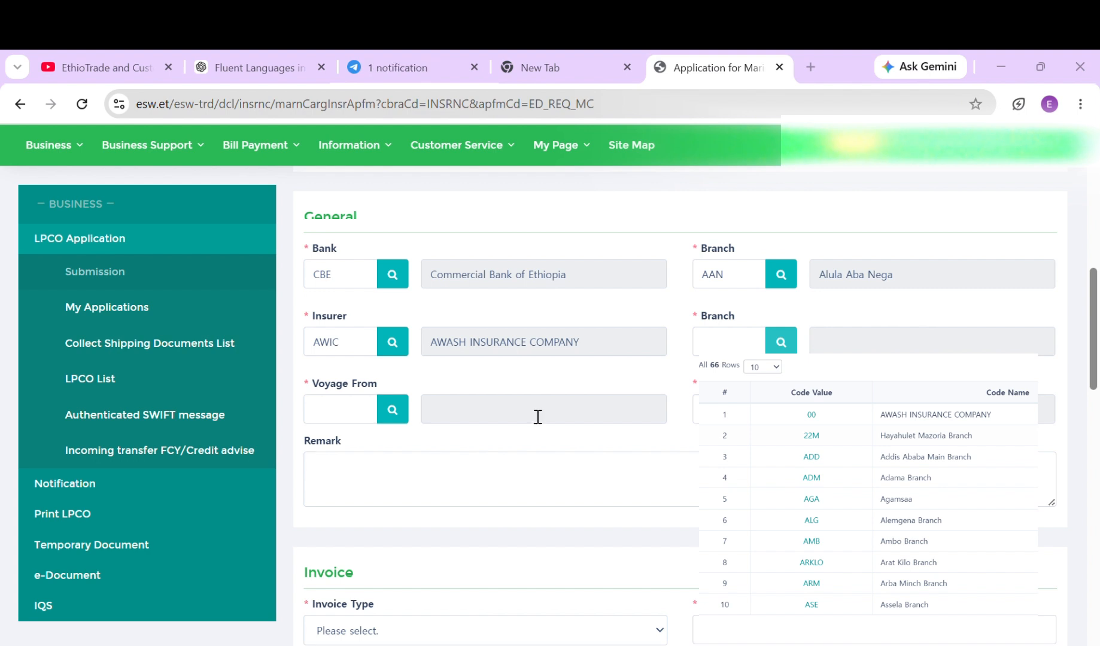
click(410, 386)
scroll(395, 419, down, 1)
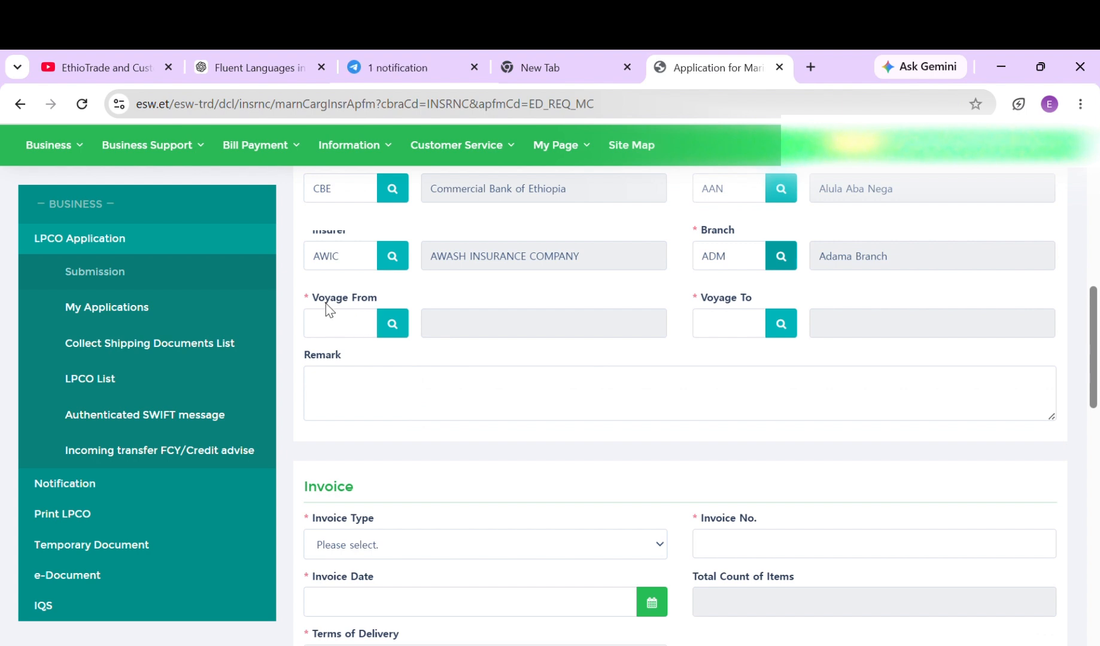
Set Voyage From to JPCHI (China) using the place-code lookup
click(399, 329)
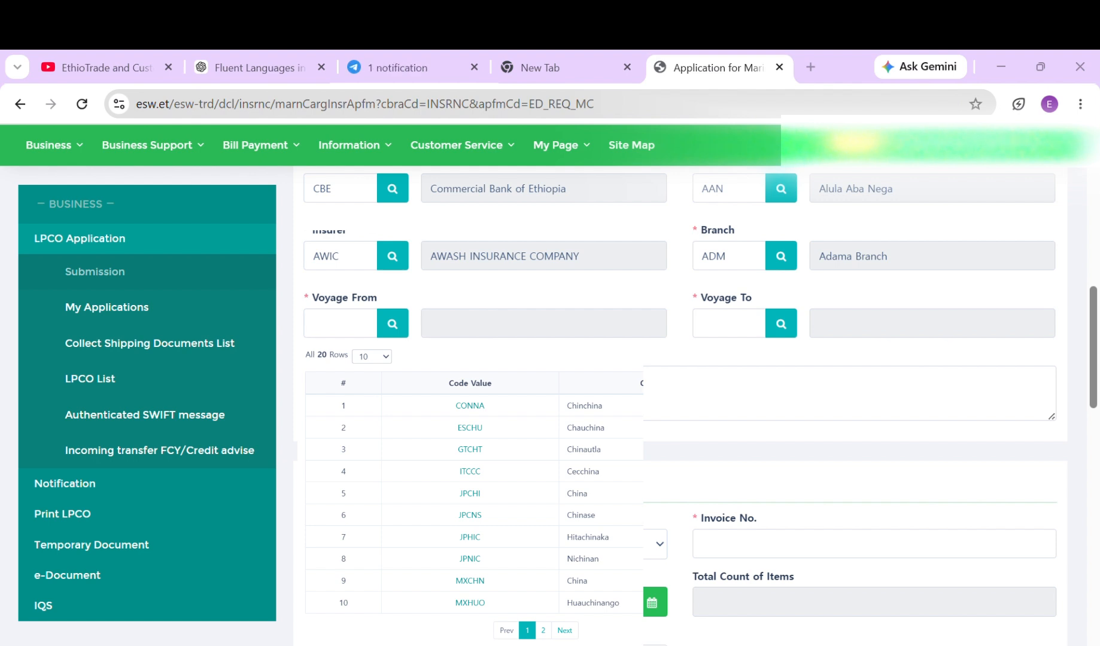
click(470, 493)
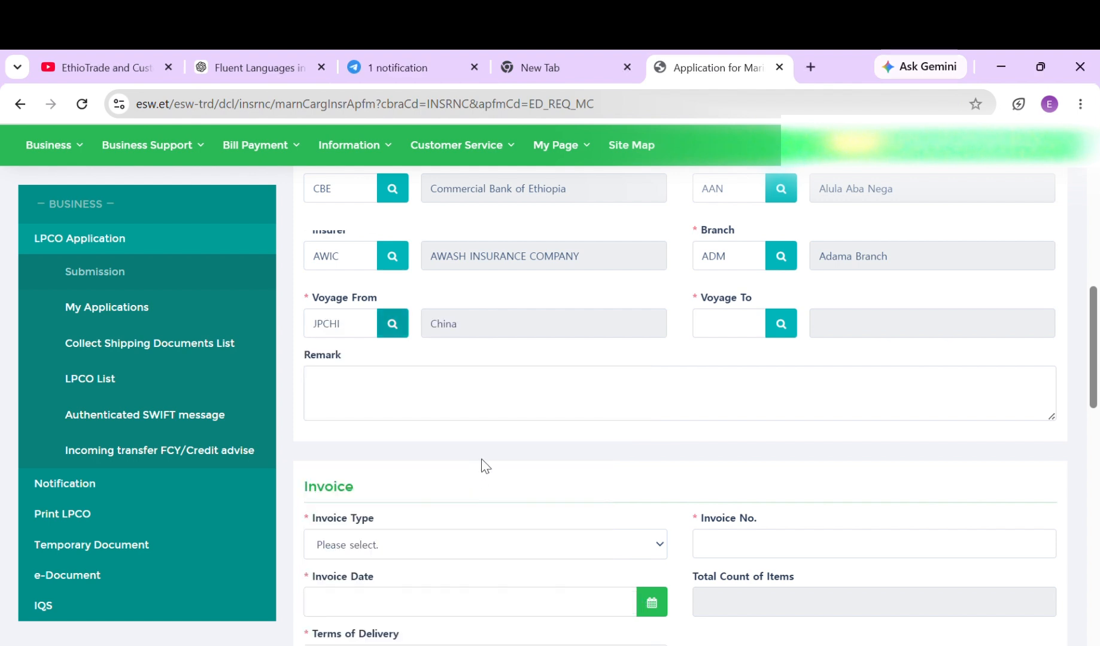
click(715, 332)
click(788, 330)
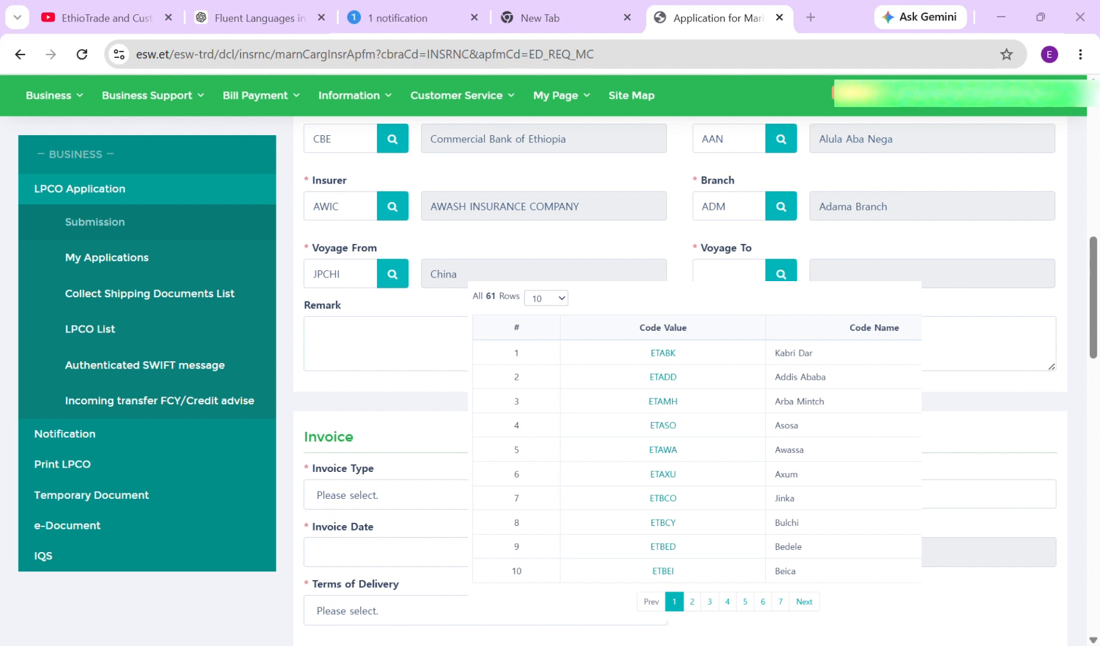
Choose ETADD, Addis Ababa, as the Voyage To destination
click(487, 372)
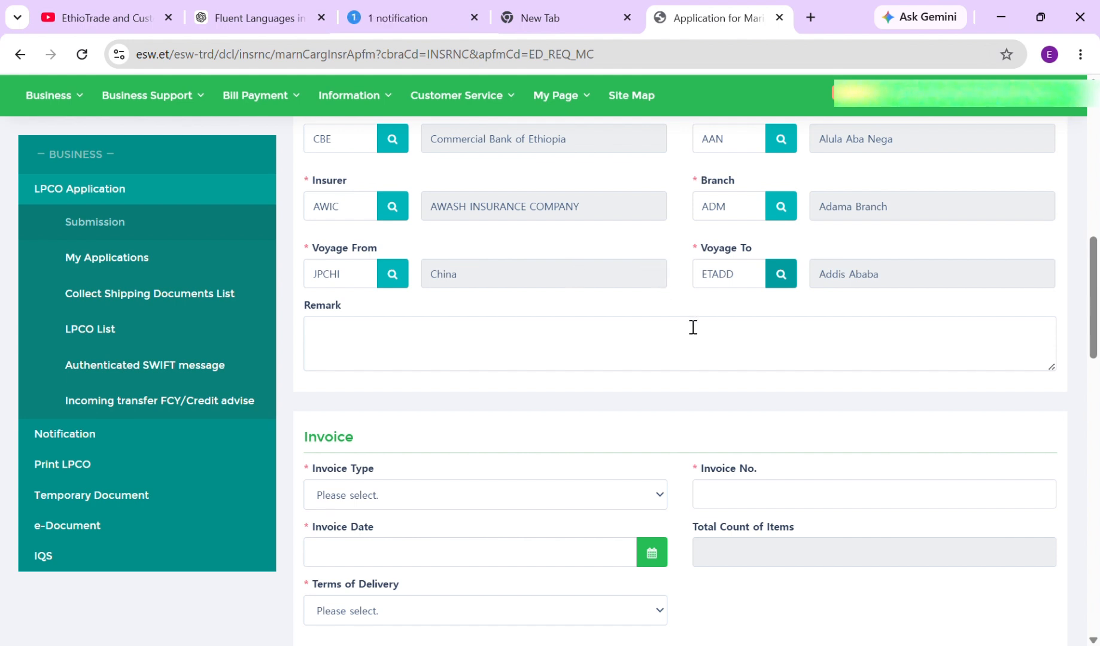
scroll(637, 327, down, 3)
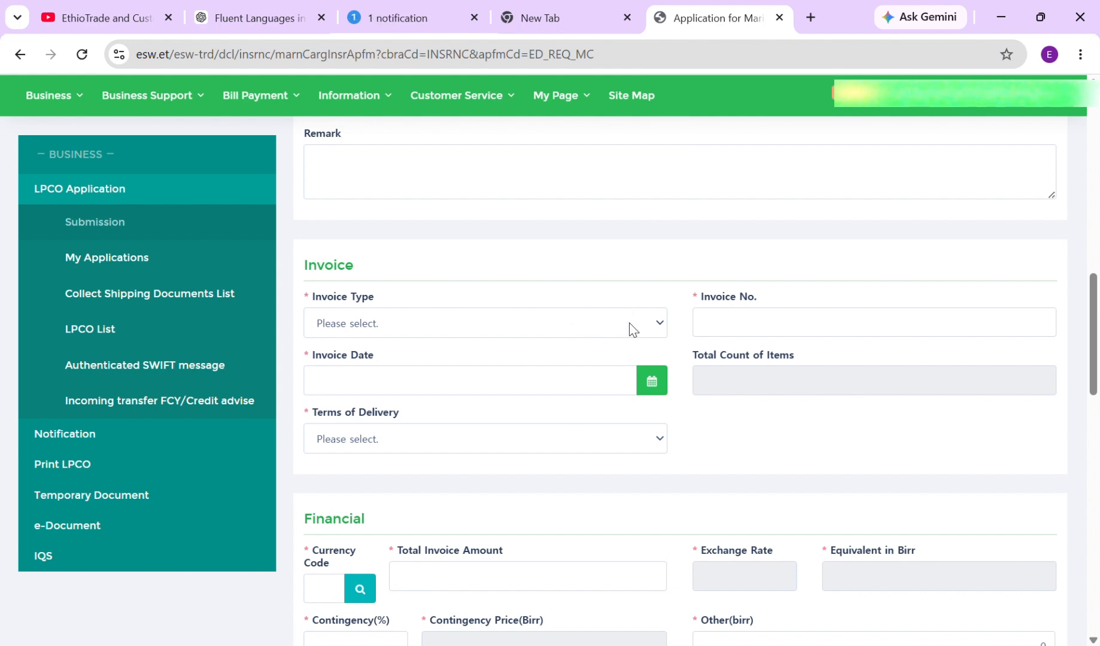
click(626, 322)
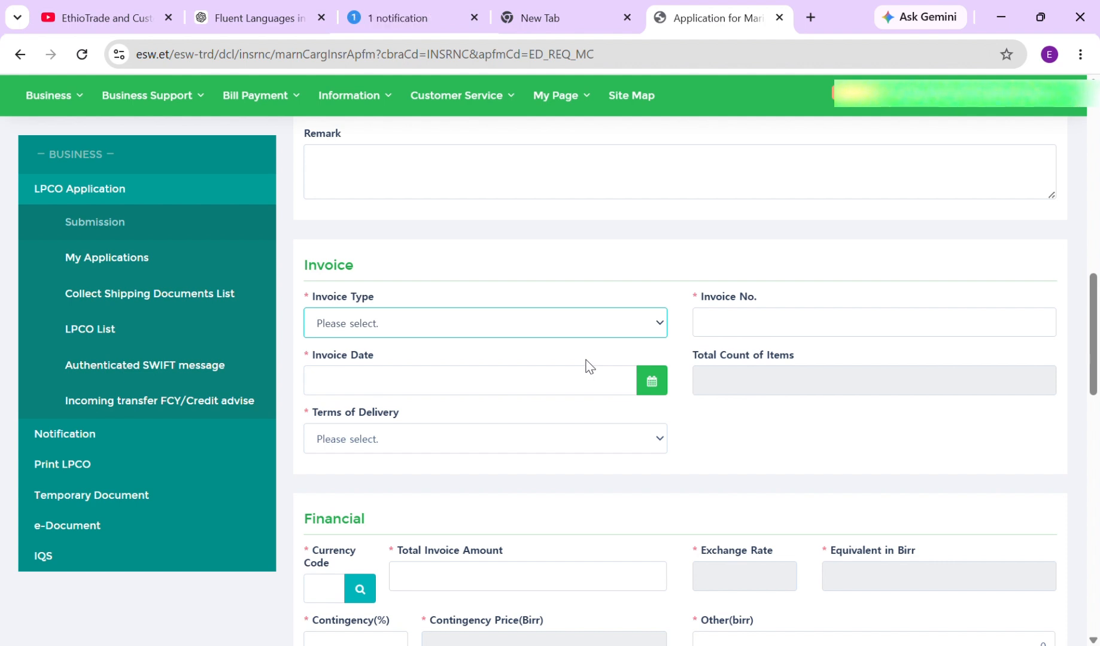
Fill in a Proforma invoice numbered 12345, dated 06/07/2026
click(588, 323)
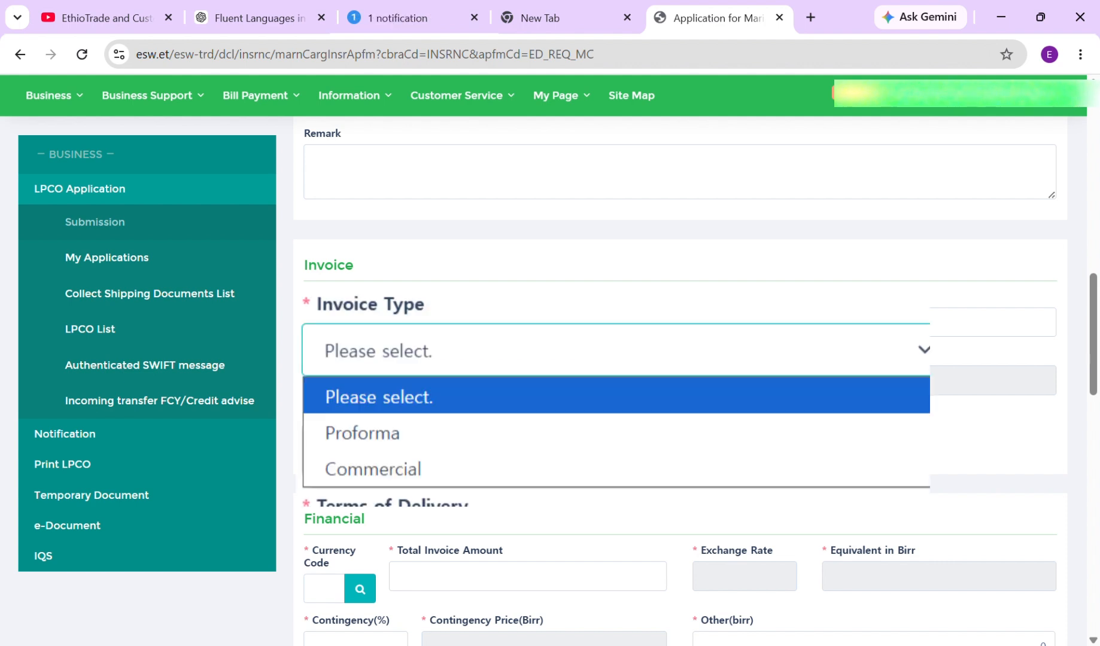
click(362, 434)
click(754, 322)
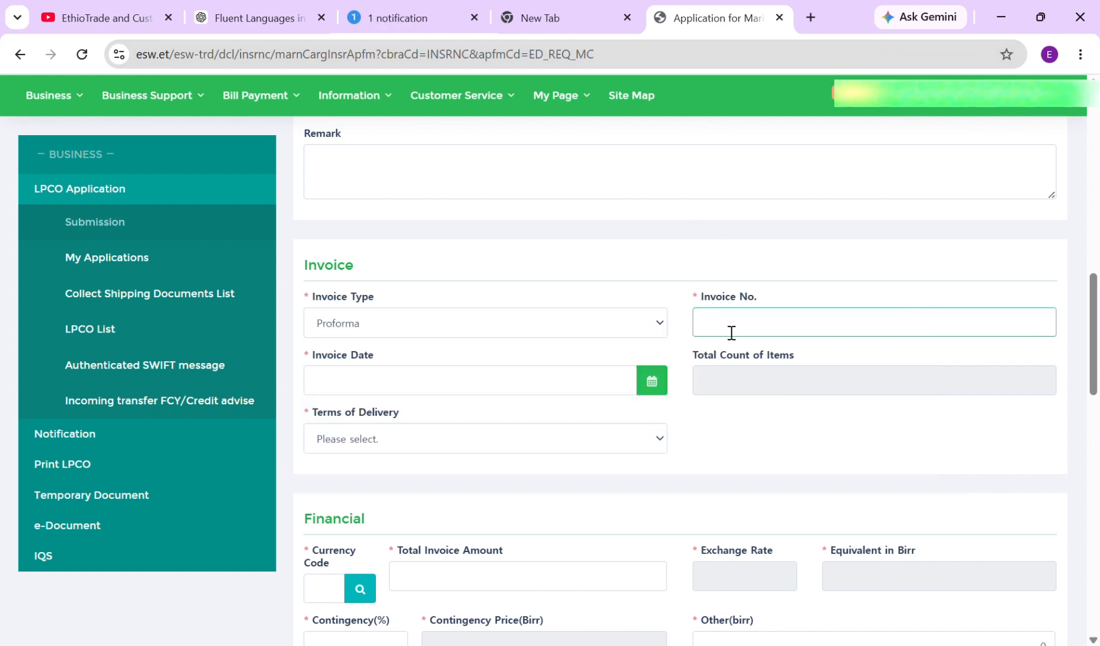
text(12345)
click(490, 385)
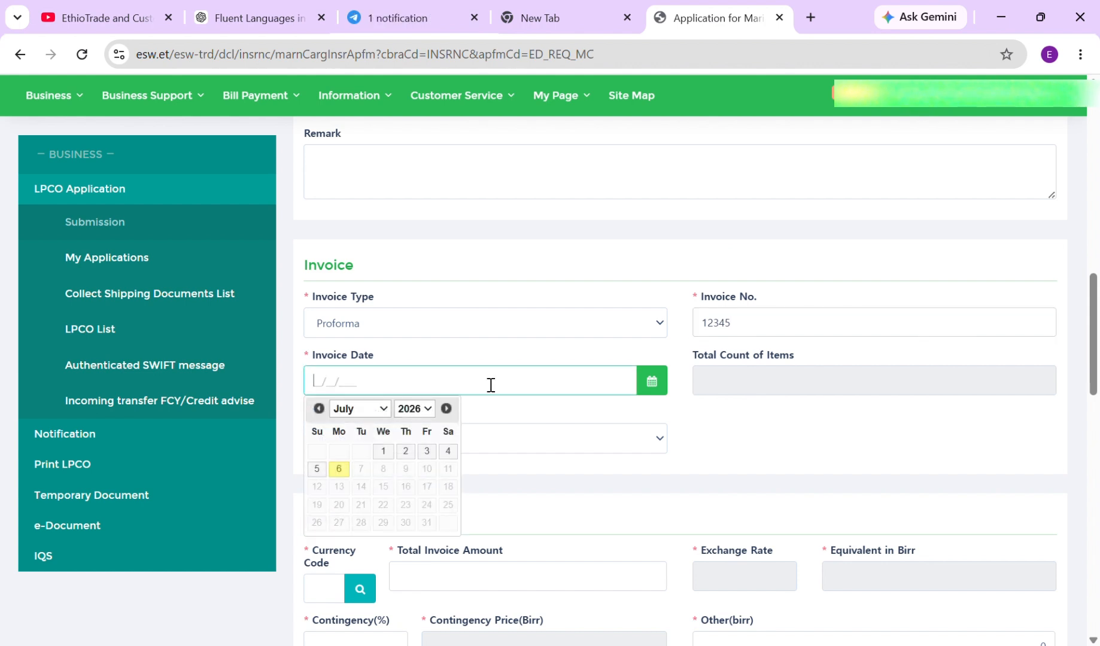
click(346, 474)
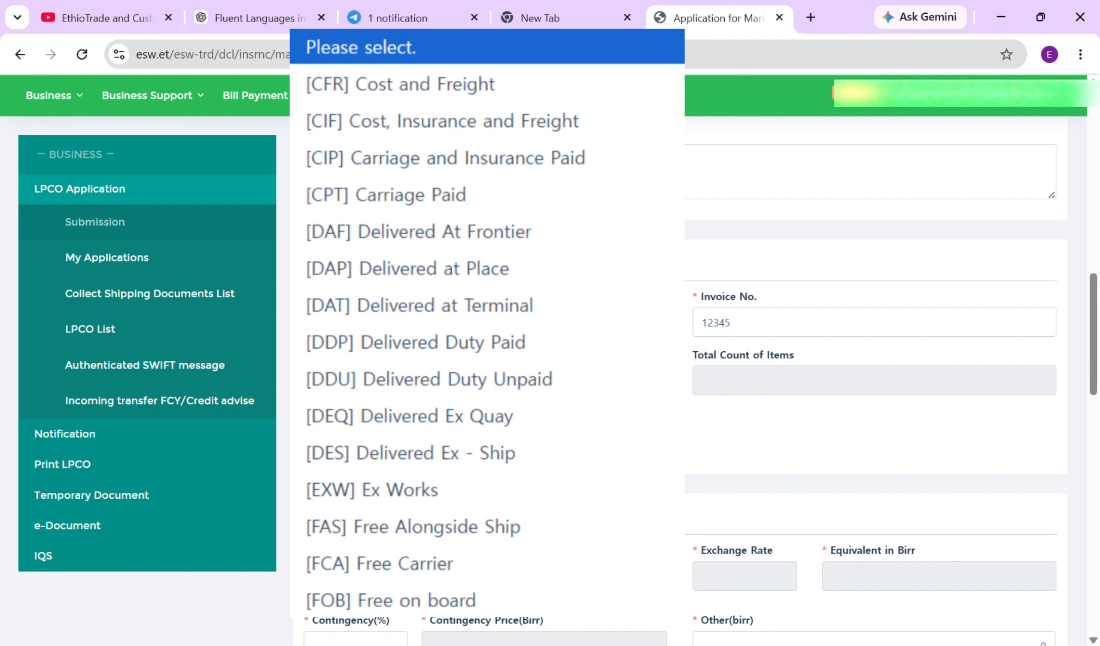
Set Terms of Delivery to [FOB] Free on board
click(390, 600)
scroll(500, 377, down, 2)
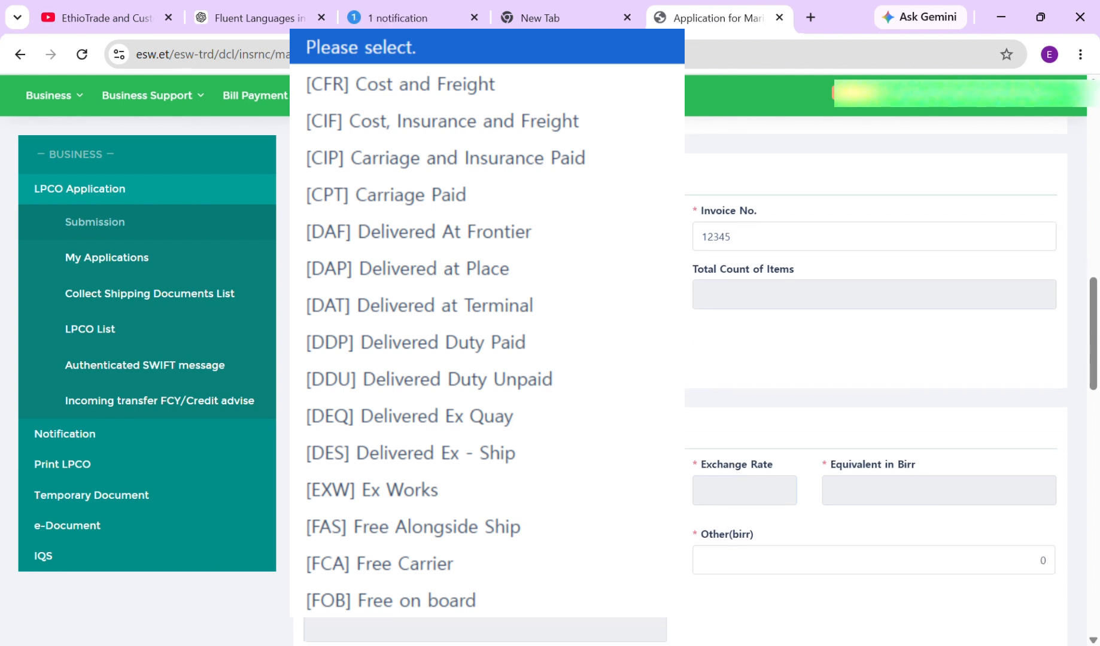
scroll(500, 378, down, 2)
Enter invoice currency USD, total amount 100000, contingency 10% and Other 0.00 birr
click(327, 339)
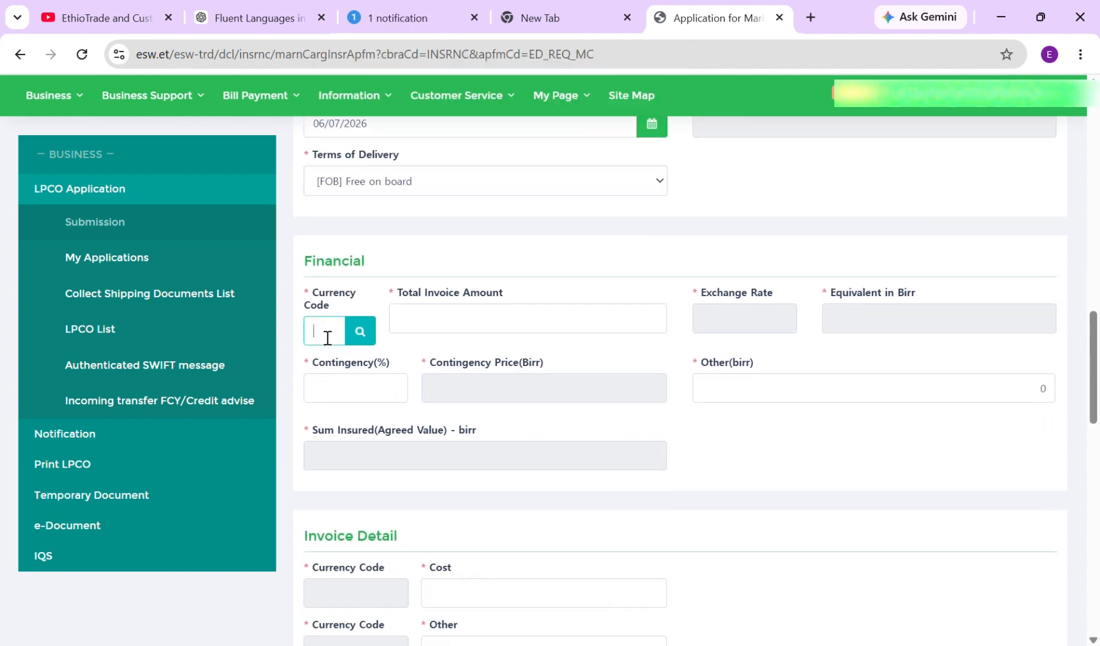
click(360, 336)
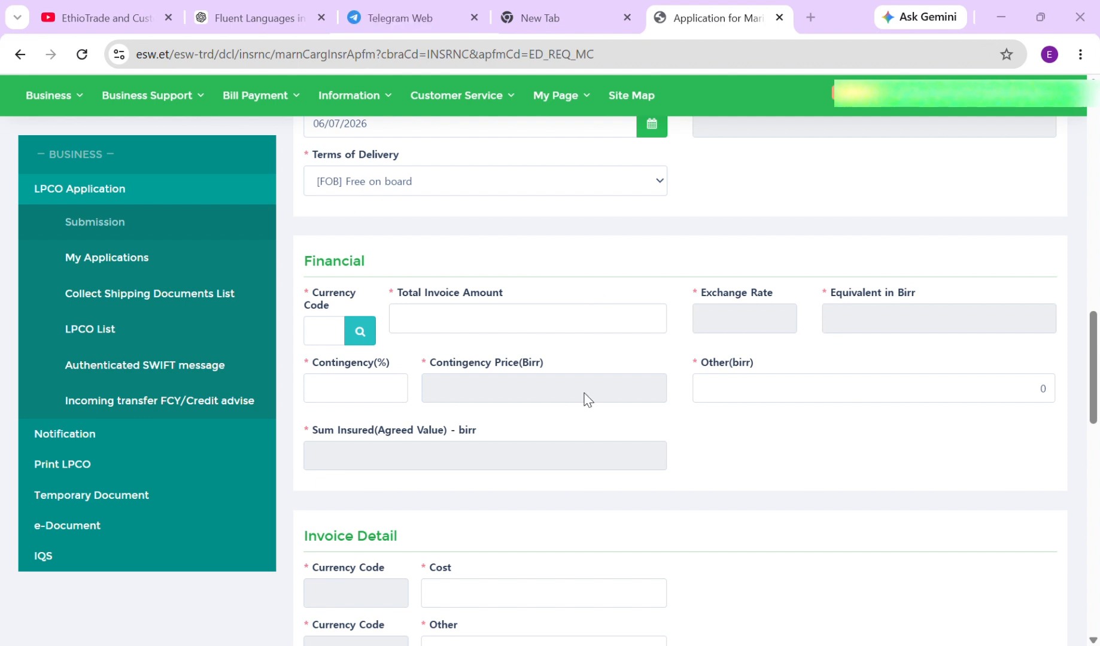
click(447, 480)
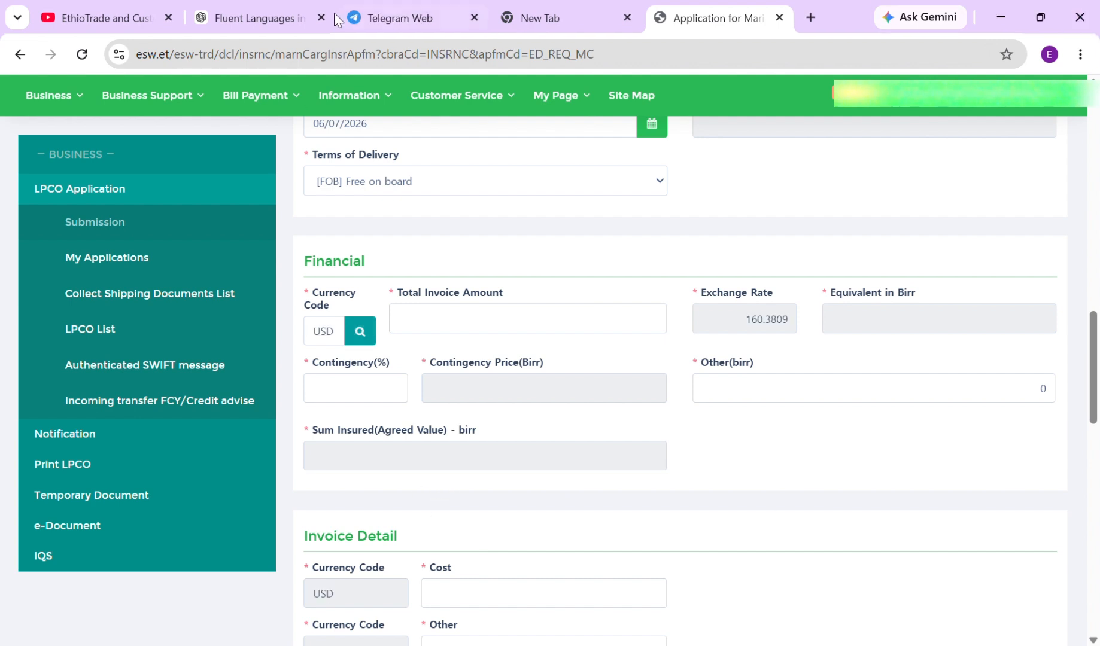
click(492, 334)
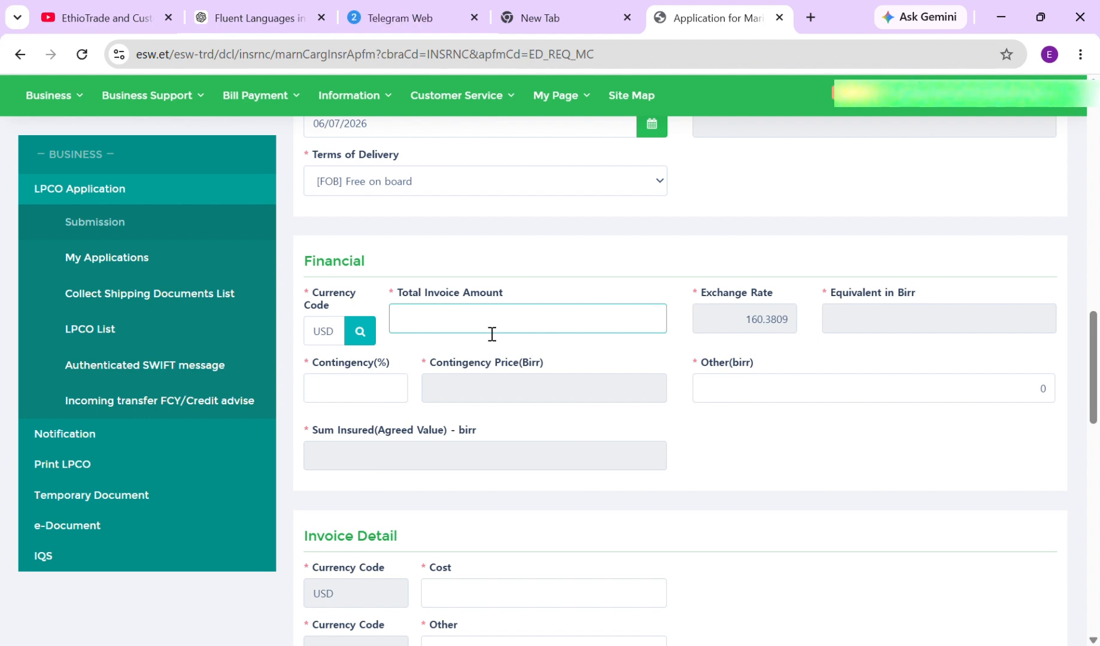
text(100000)
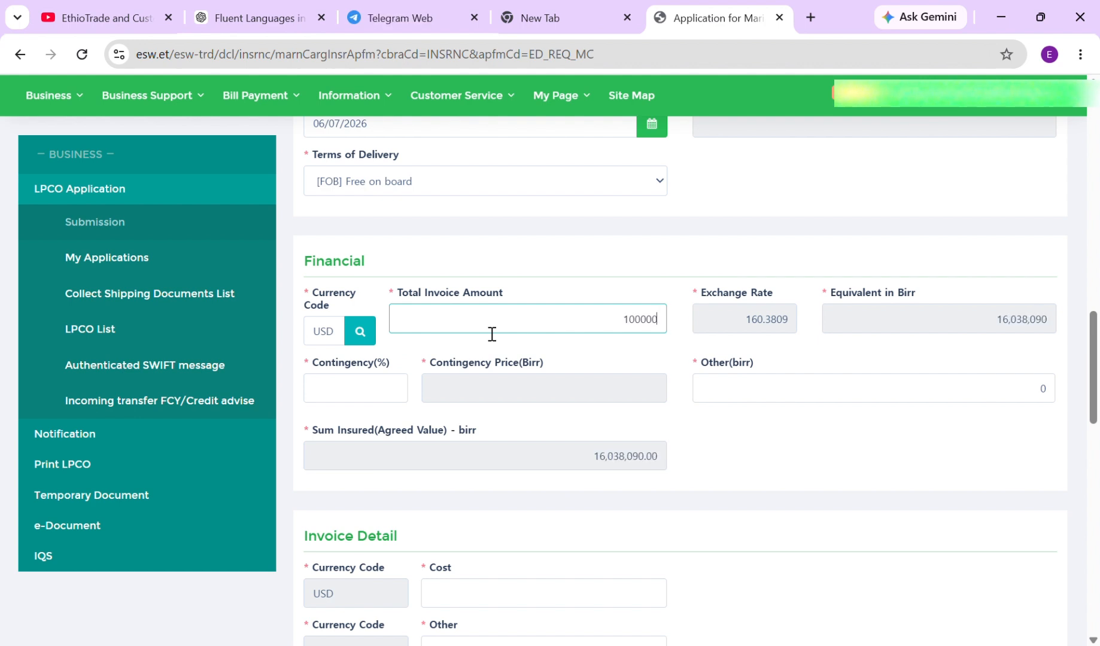
click(645, 362)
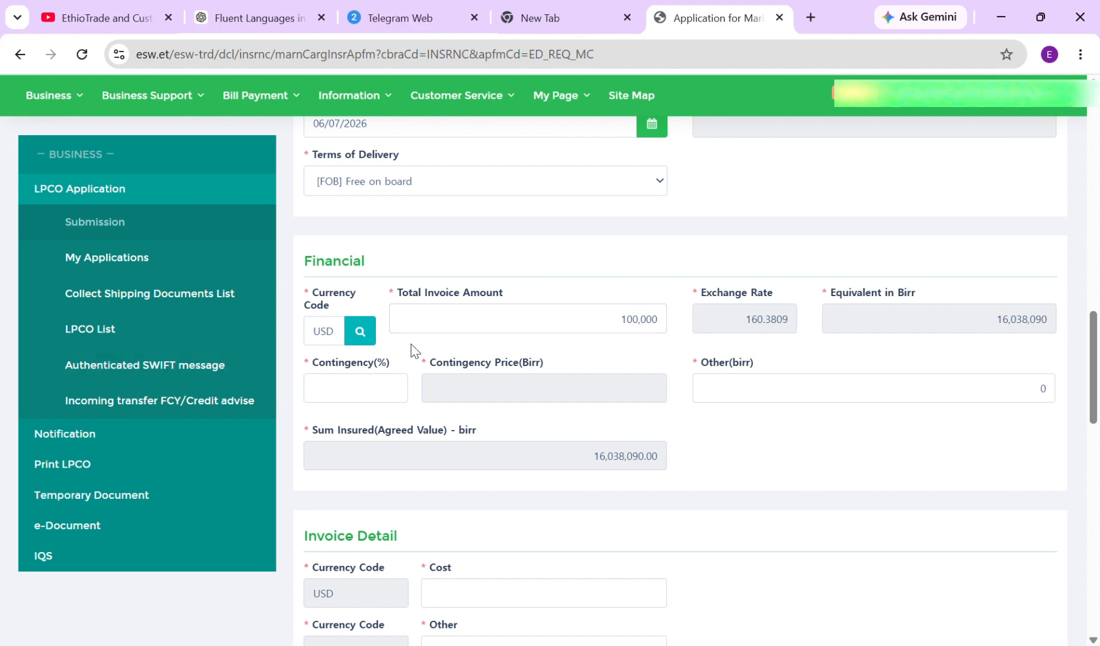
click(361, 391)
text(1)
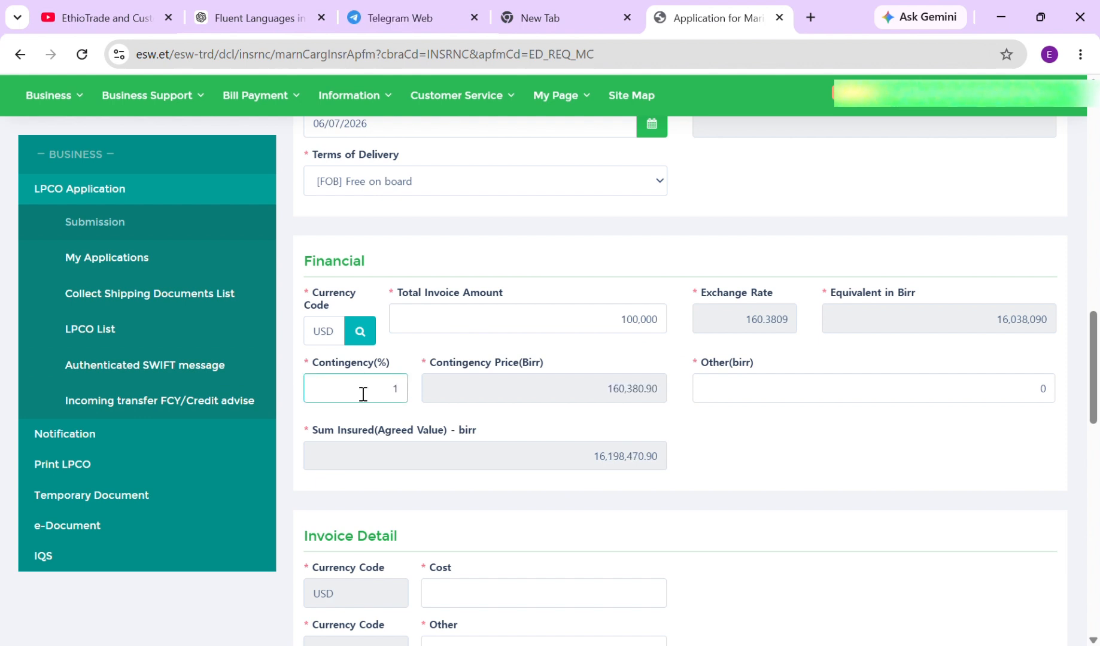
text(0)
click(712, 402)
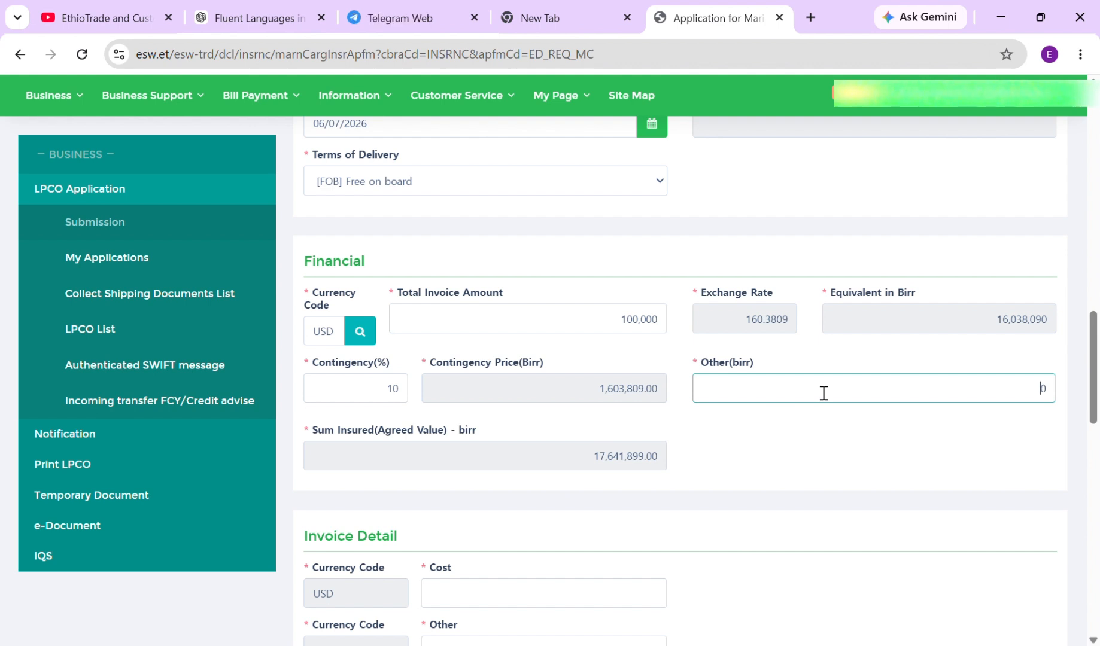
text(.00)
Enter 100000 as the invoice Cost and 0.0 as Other charges in Invoice Detail
click(430, 490)
scroll(431, 489, down, 3)
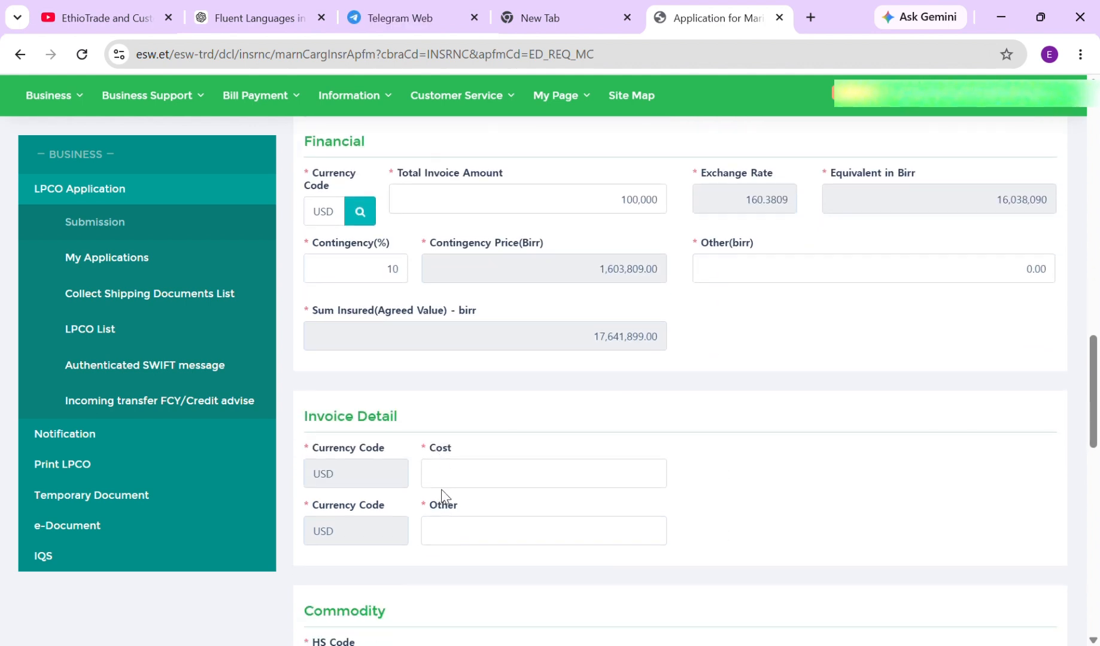
click(467, 425)
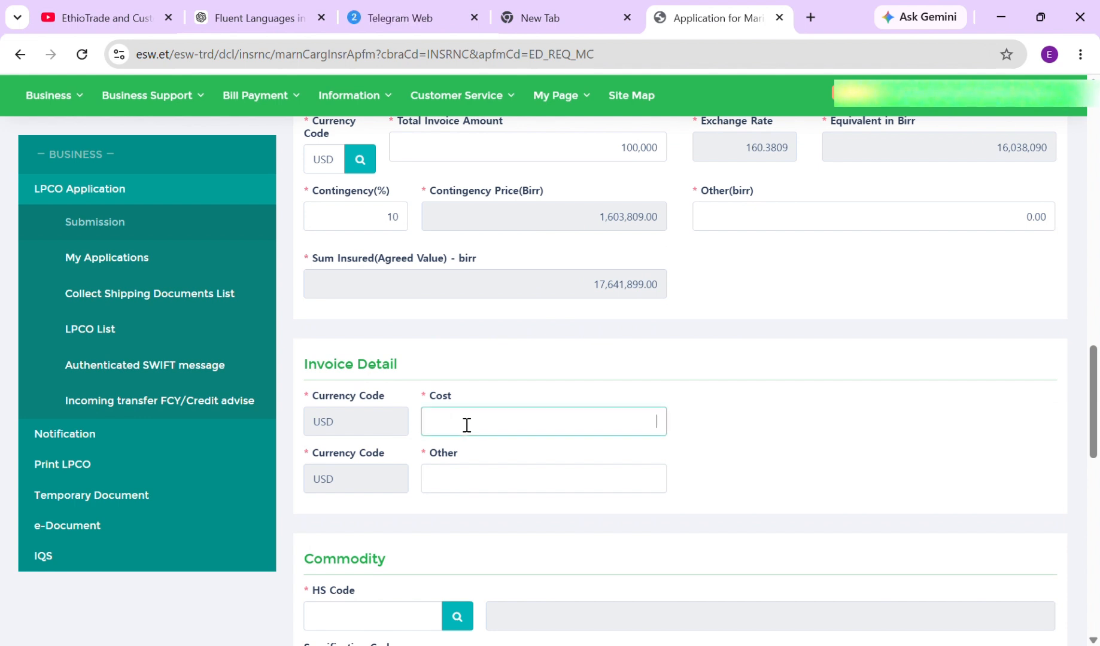
text(100000)
click(455, 483)
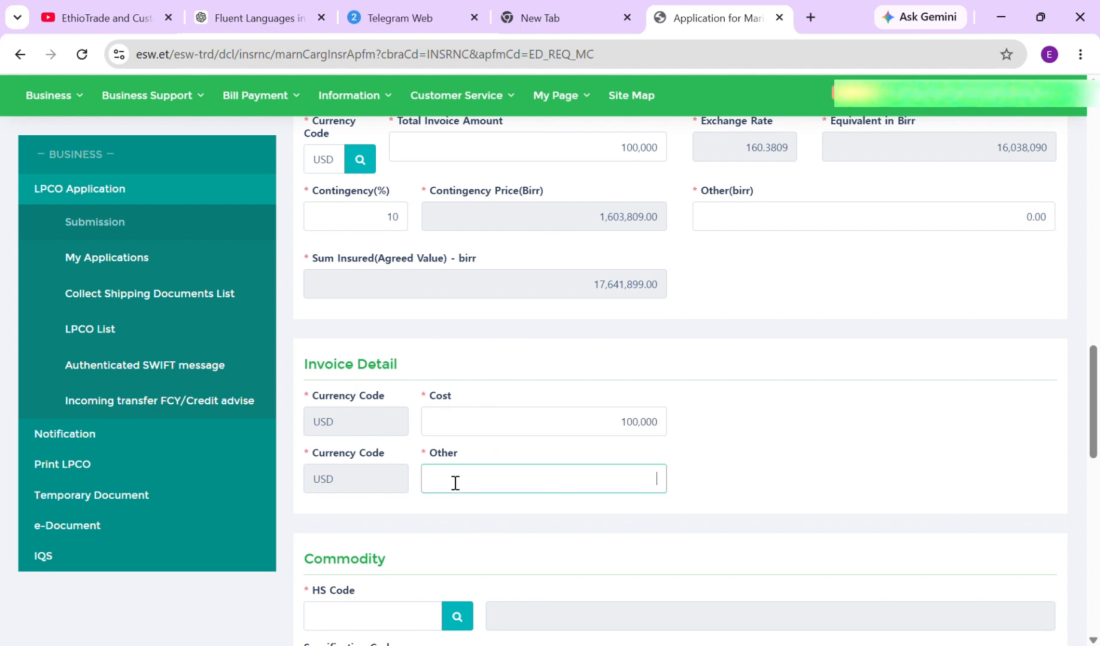
text(0.0)
click(738, 502)
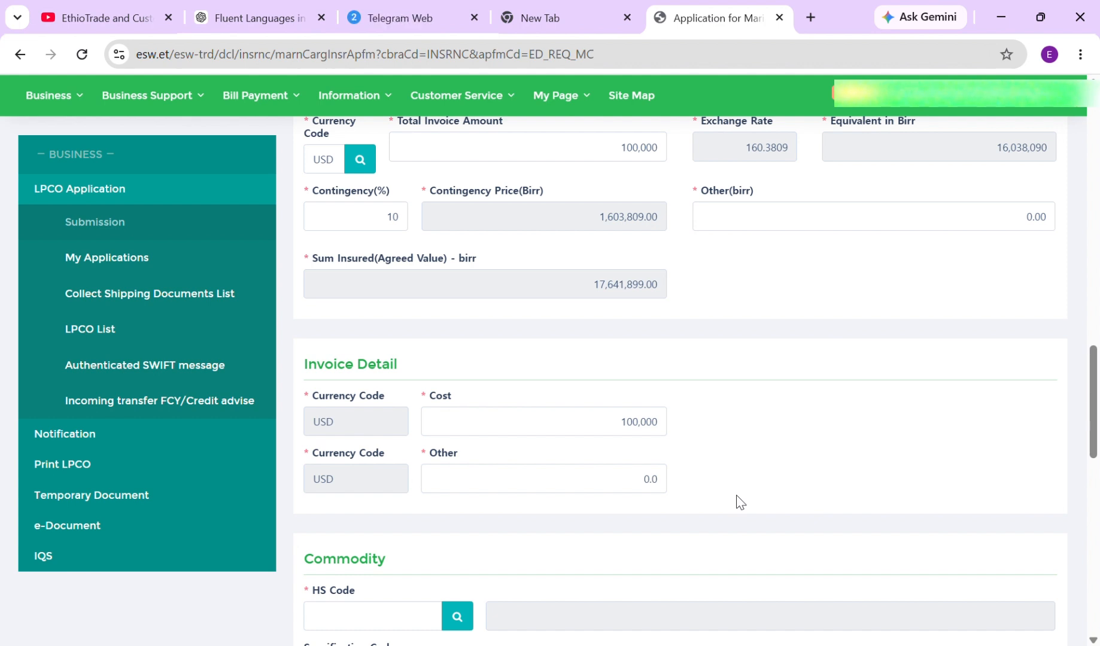
scroll(550, 459, down, 3)
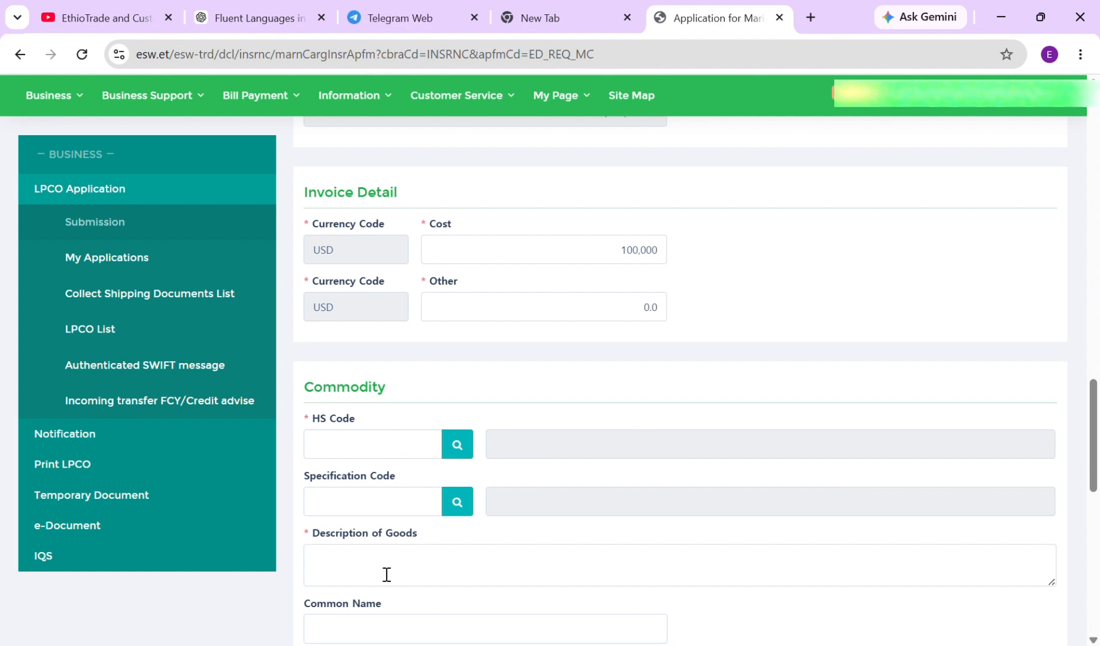
Pick HS code 01042000 (LIVE GOATS) and enter 'LIVE GOATS' as the description of goods
click(459, 450)
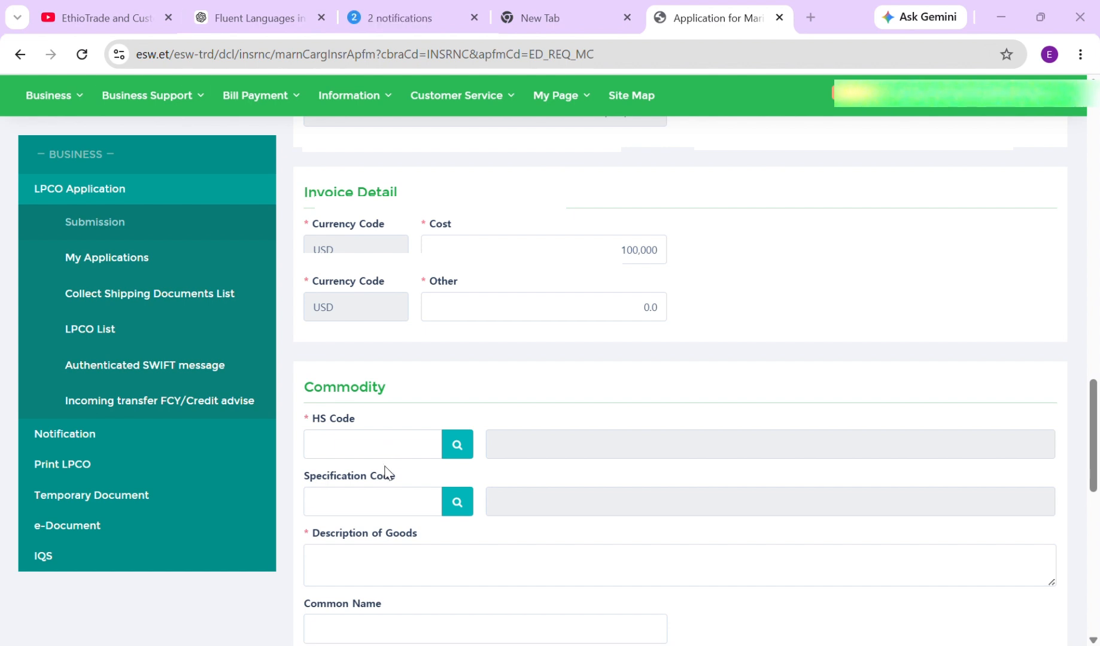
click(337, 455)
text(01042000)
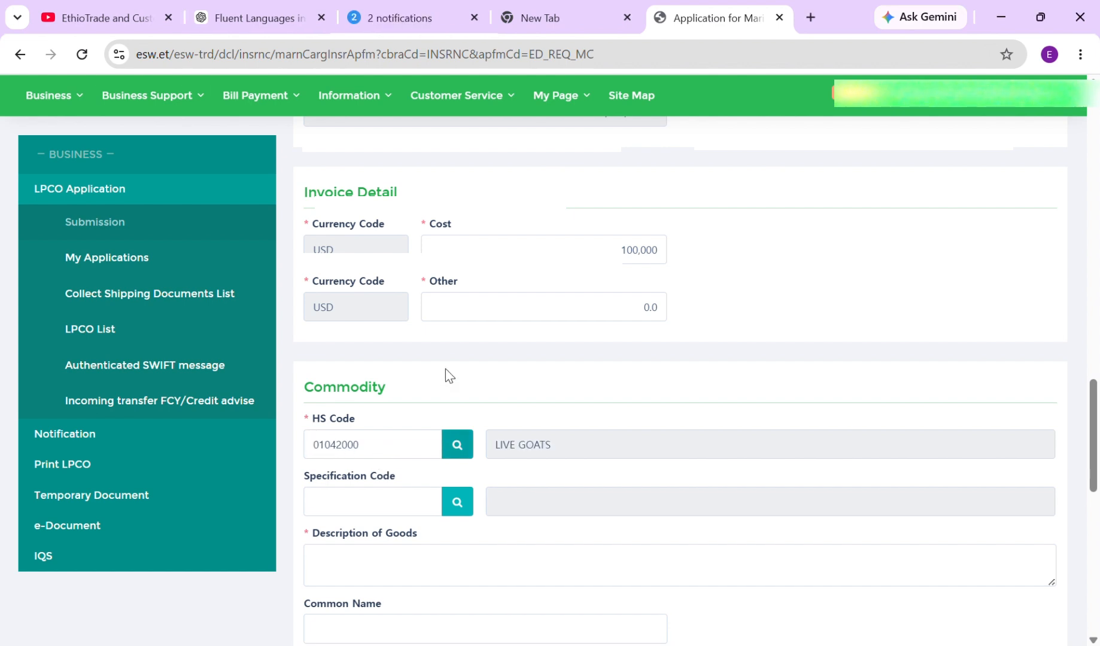
scroll(347, 419, down, 3)
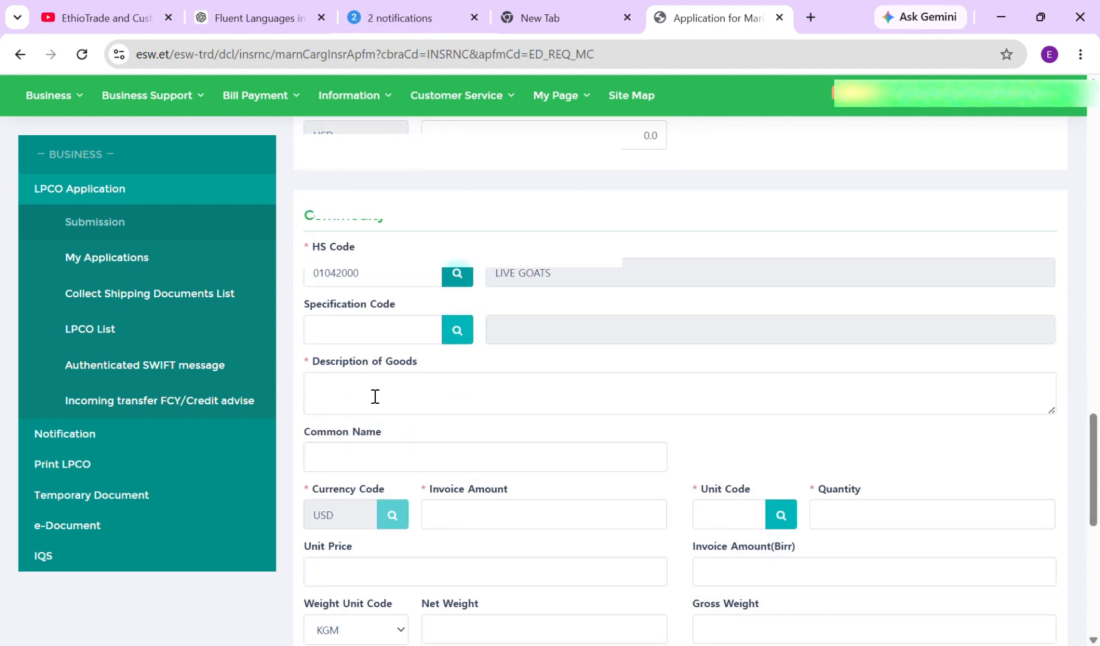
click(341, 412)
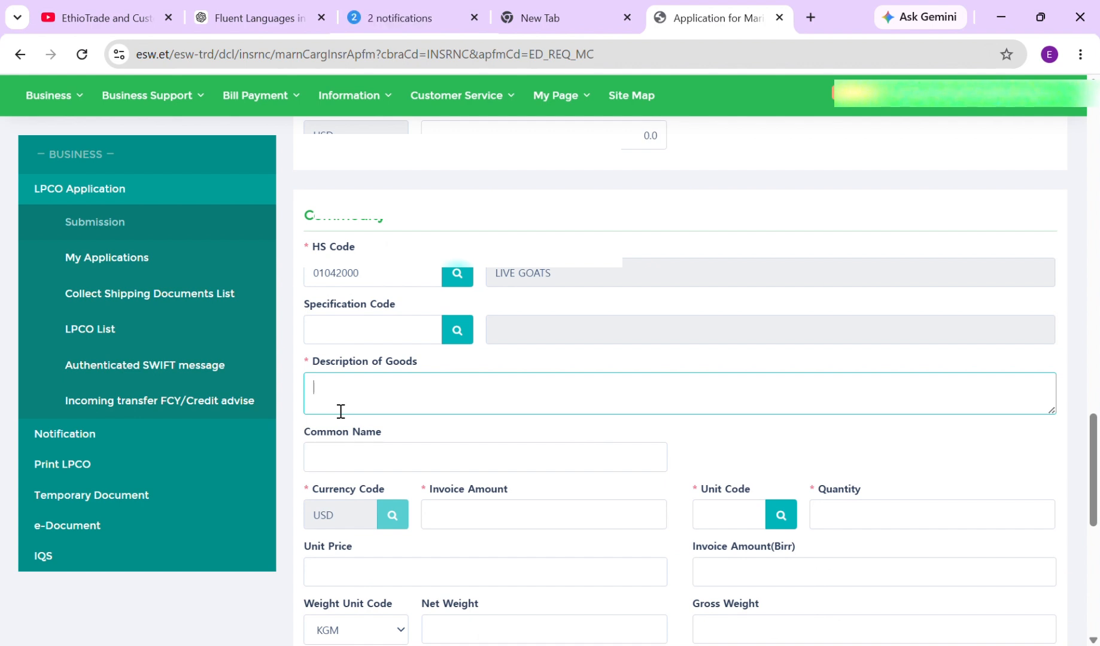
text(LIVE GOATS)
Enter commodity invoice amount 100000, unit code UNT and quantity 50
click(480, 522)
text(10)
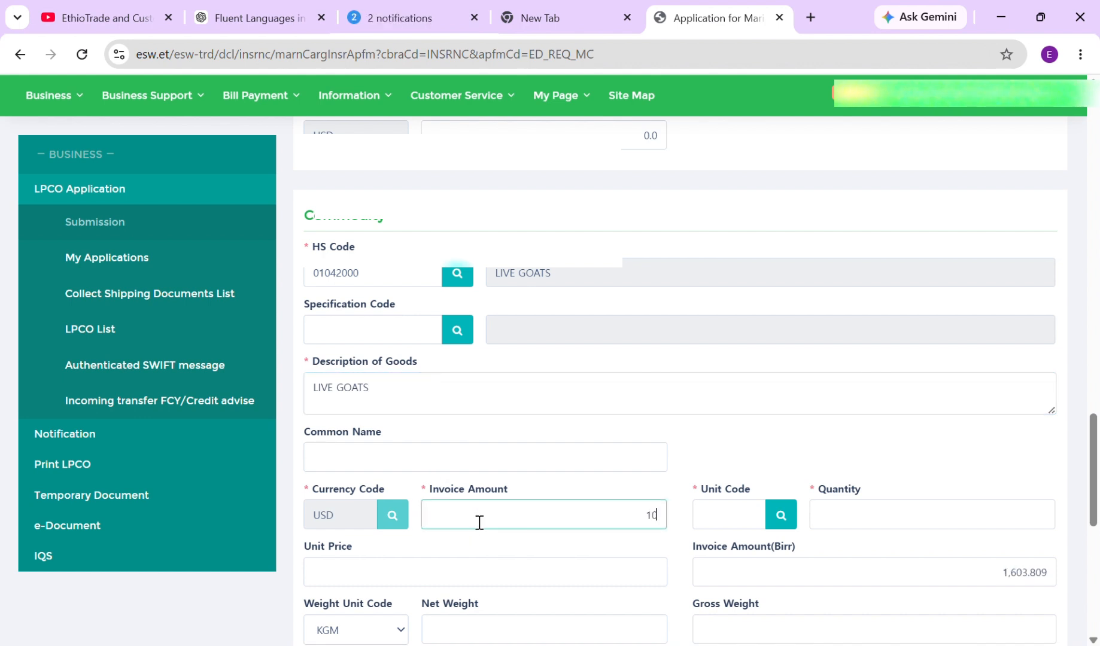
text(0000)
click(710, 523)
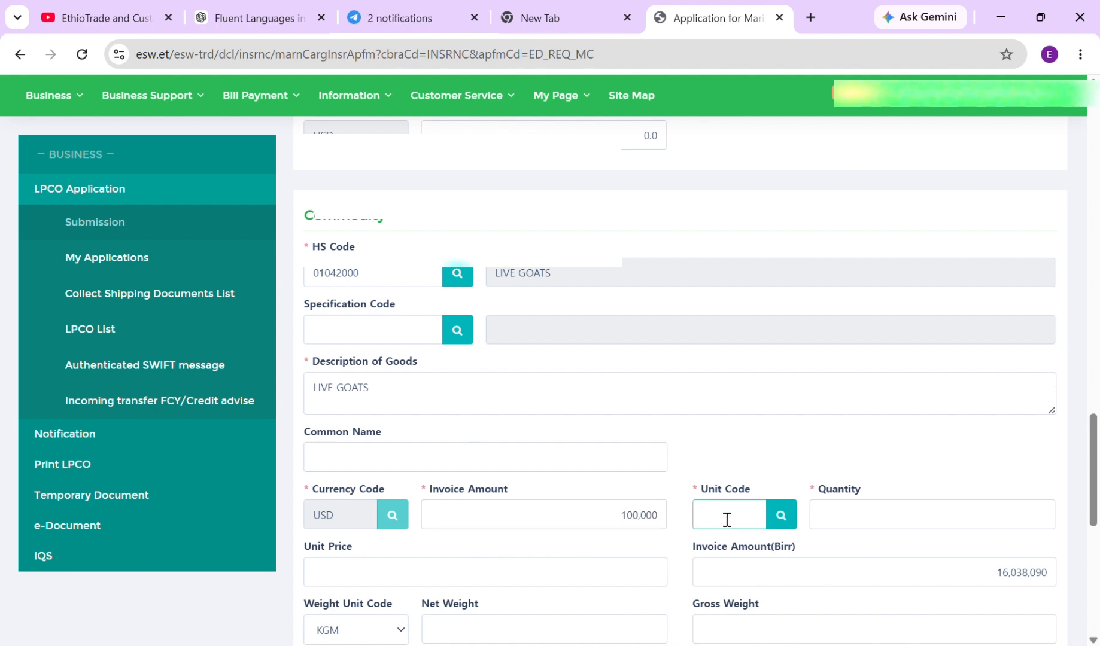
text(UNT)
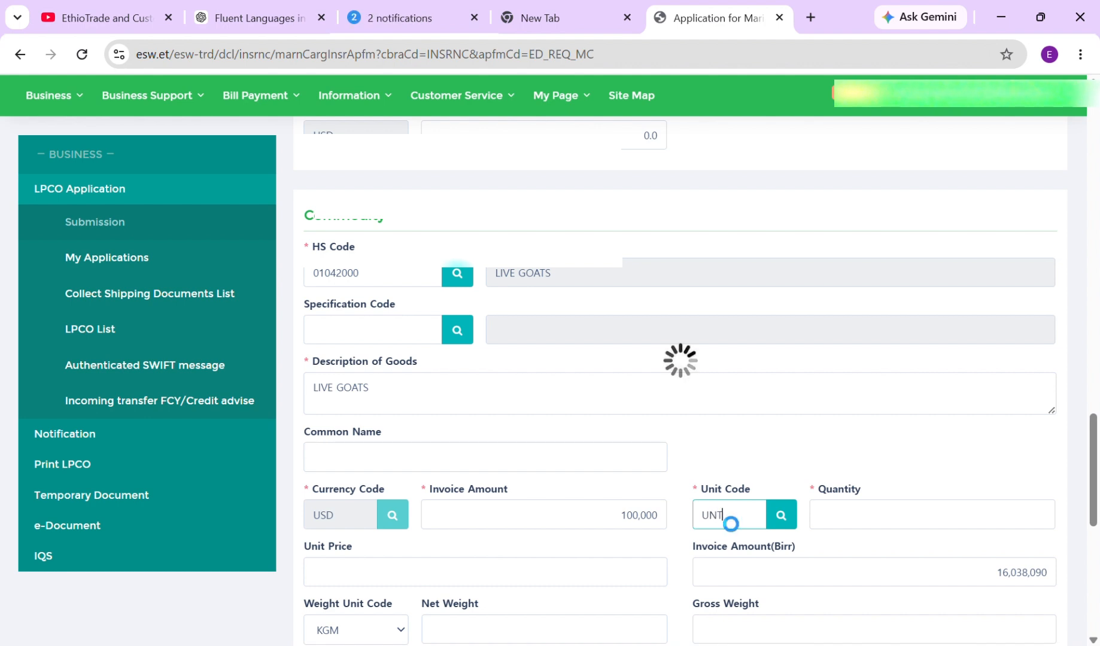
click(834, 518)
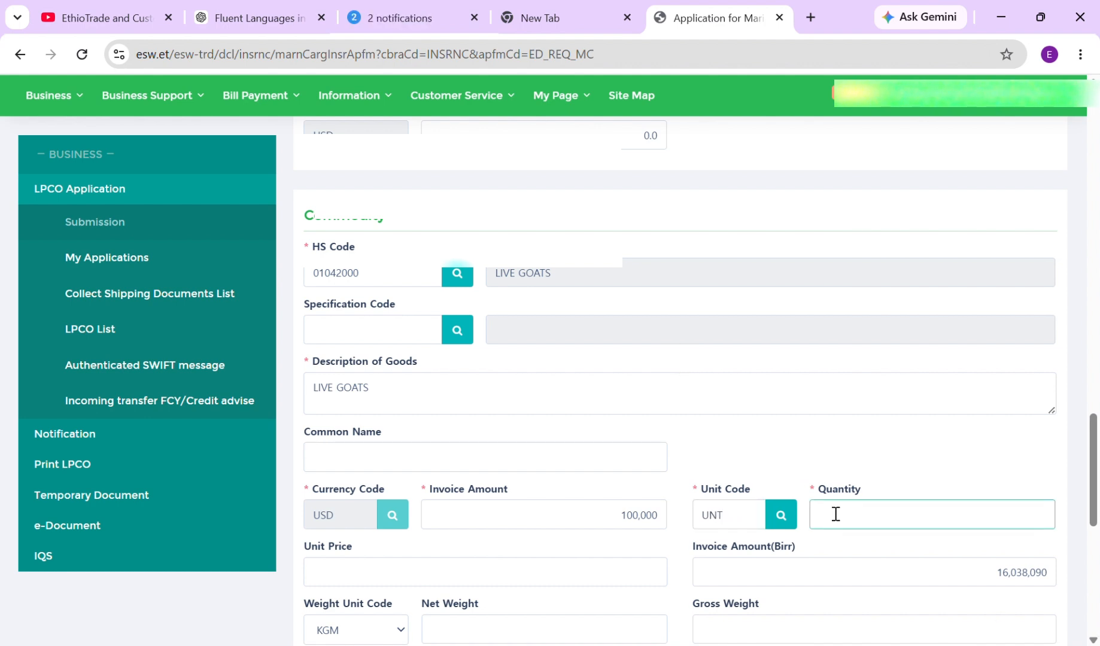
text(50)
Set the commodity's country of origin to CN (China)
scroll(656, 581, down, 1)
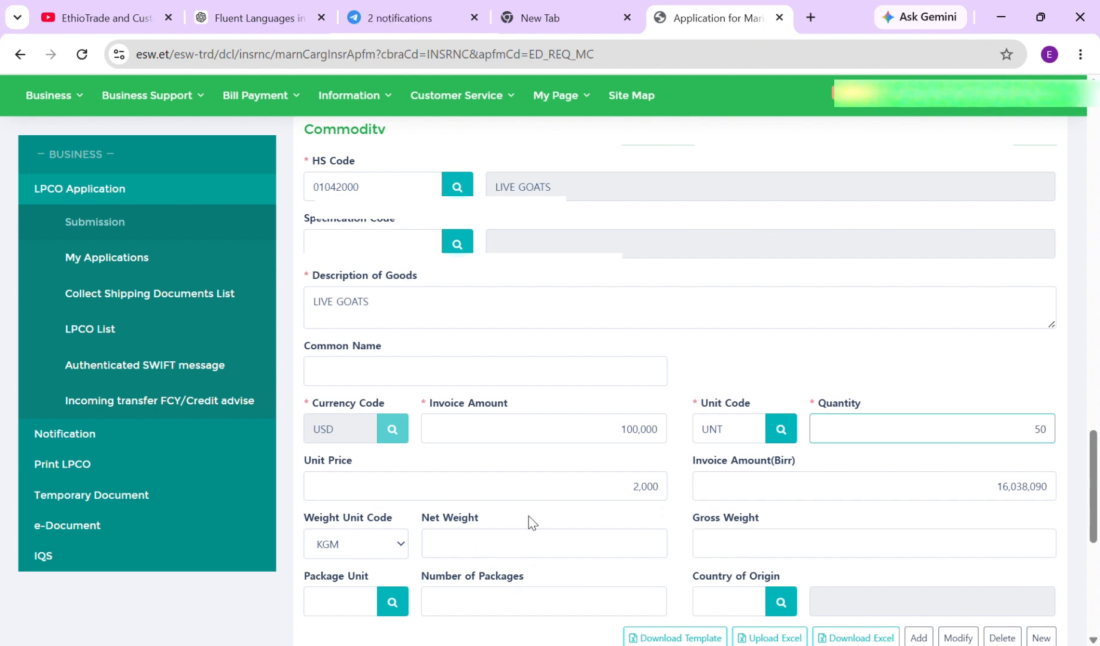
scroll(581, 550, down, 1)
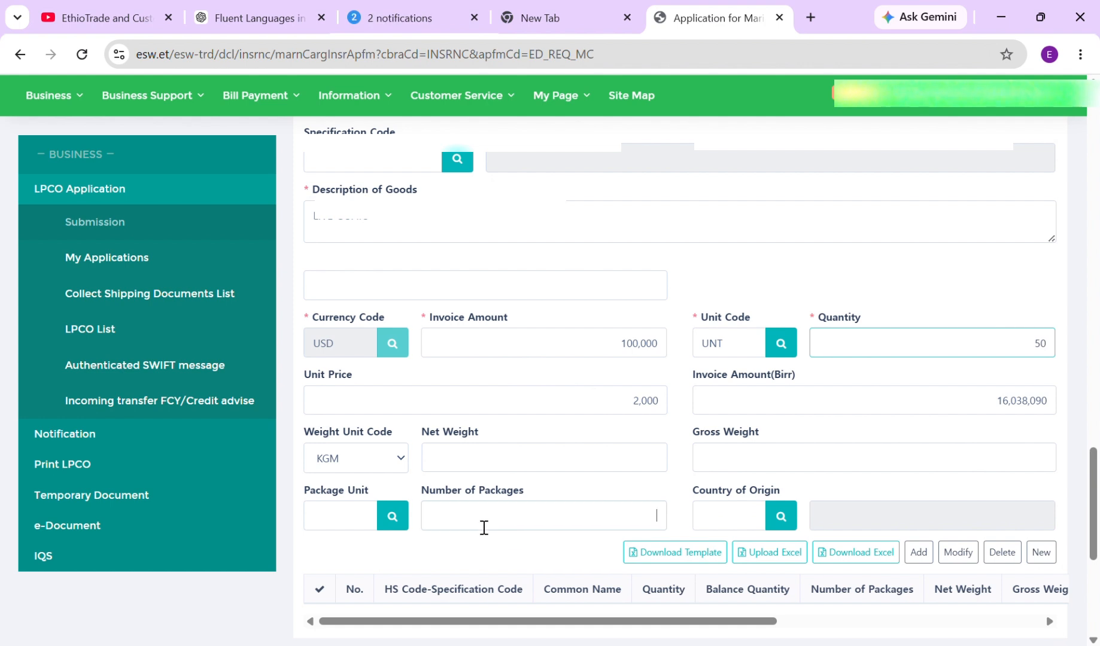
click(484, 527)
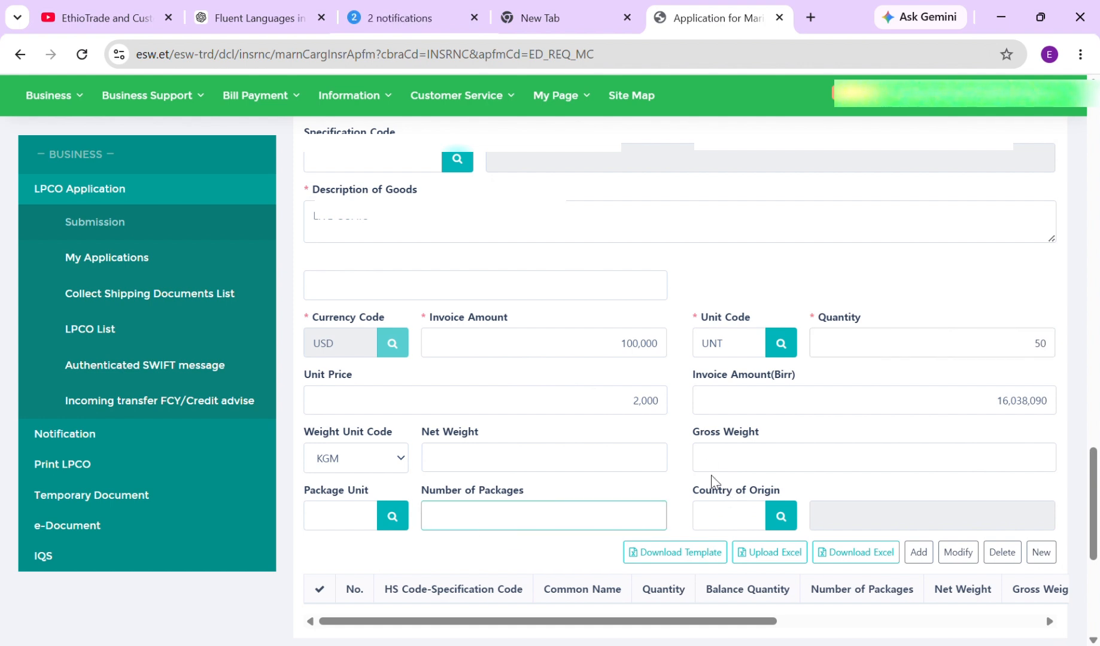
click(731, 528)
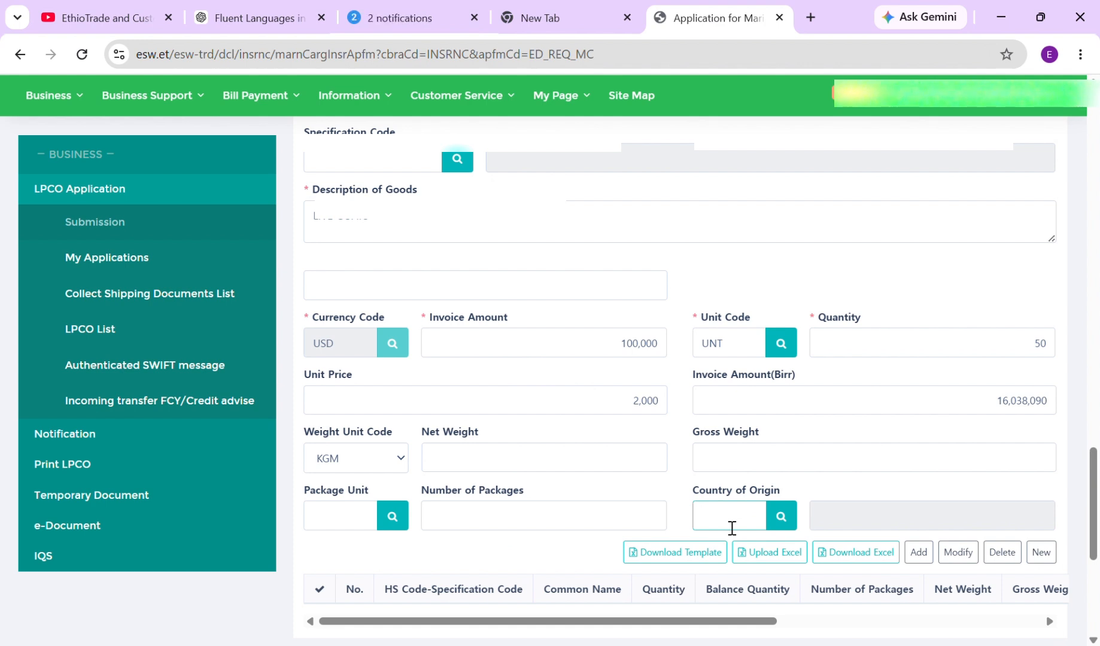
text(CN)
Scroll through the commodity section, checking the 16,038,090 Birr amount, down to the item table
scroll(800, 511, down, 1)
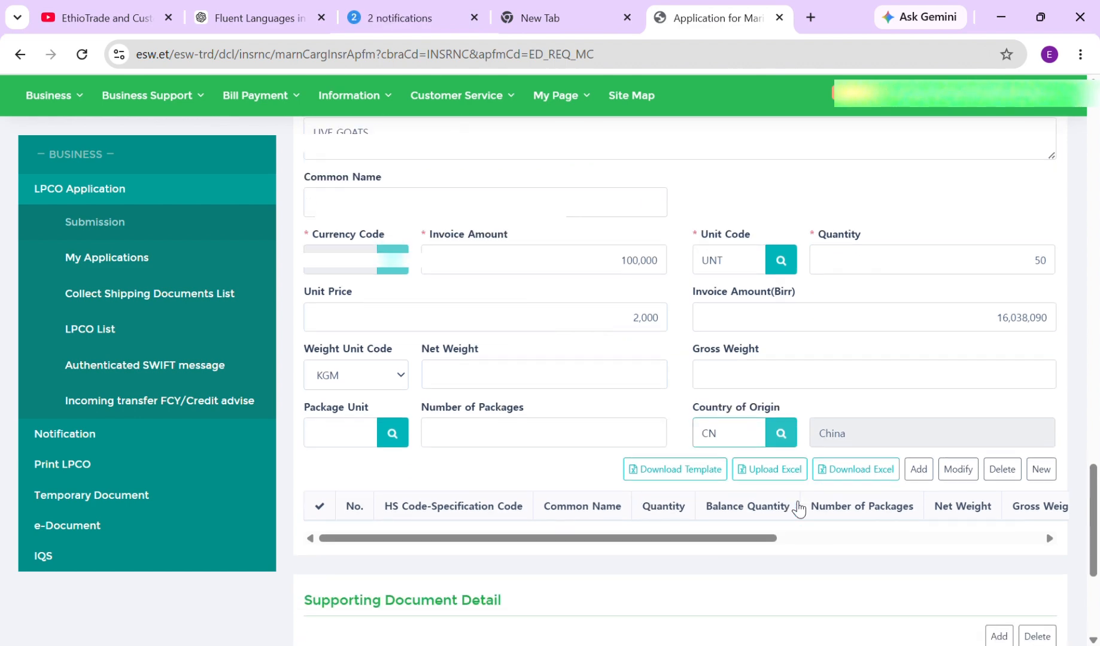
scroll(658, 327, up, 15)
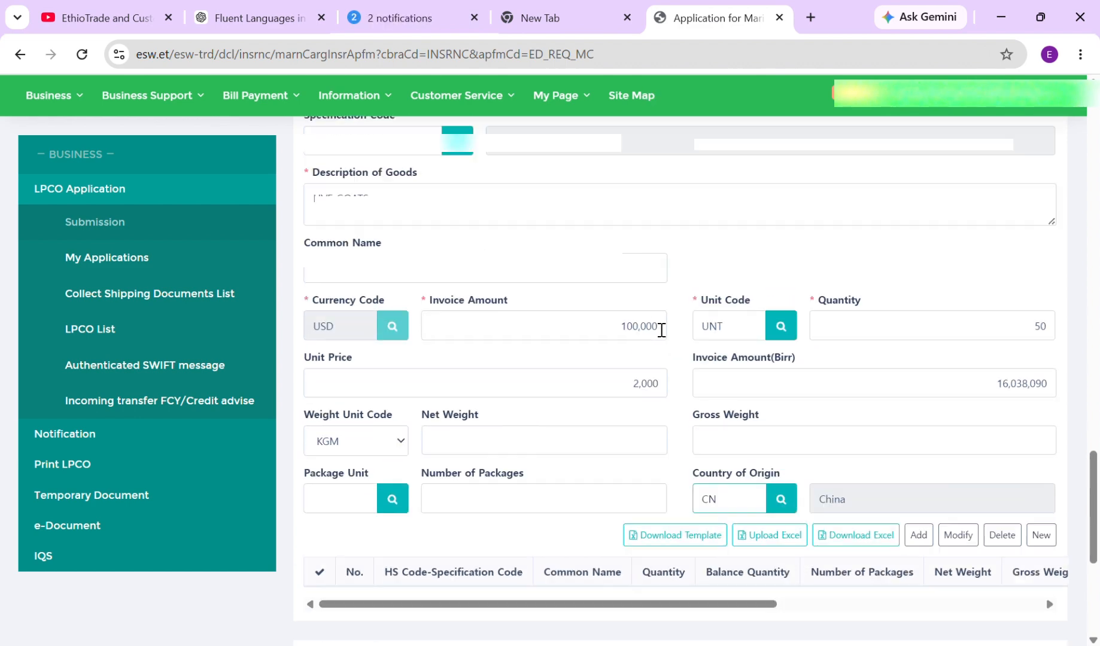
scroll(662, 327, up, 8)
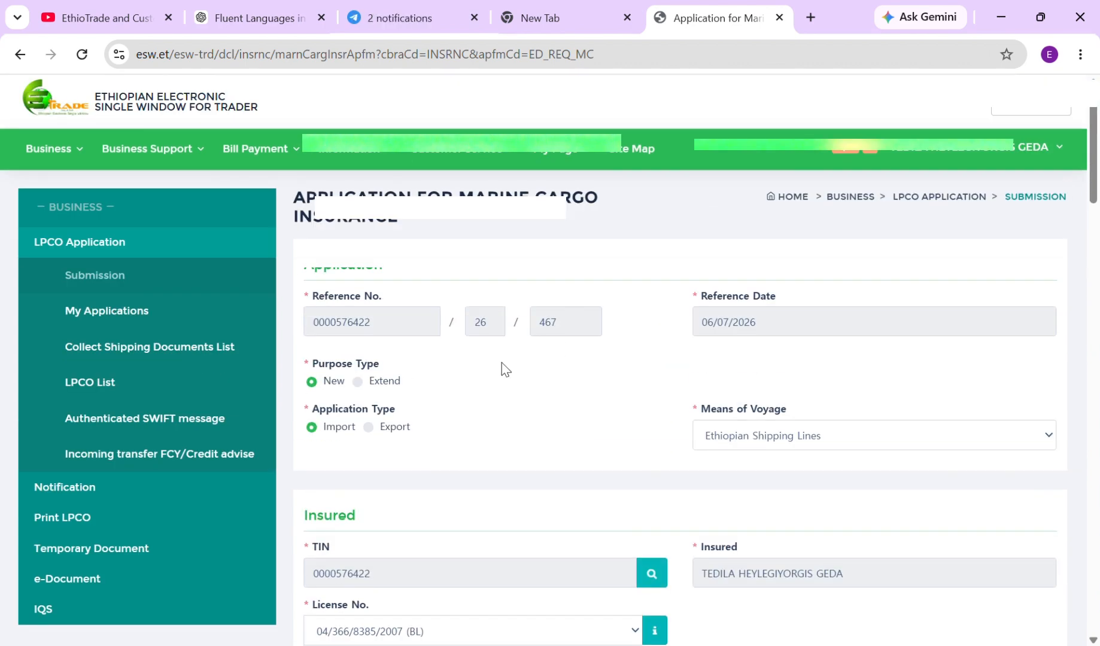
scroll(513, 365, down, 2)
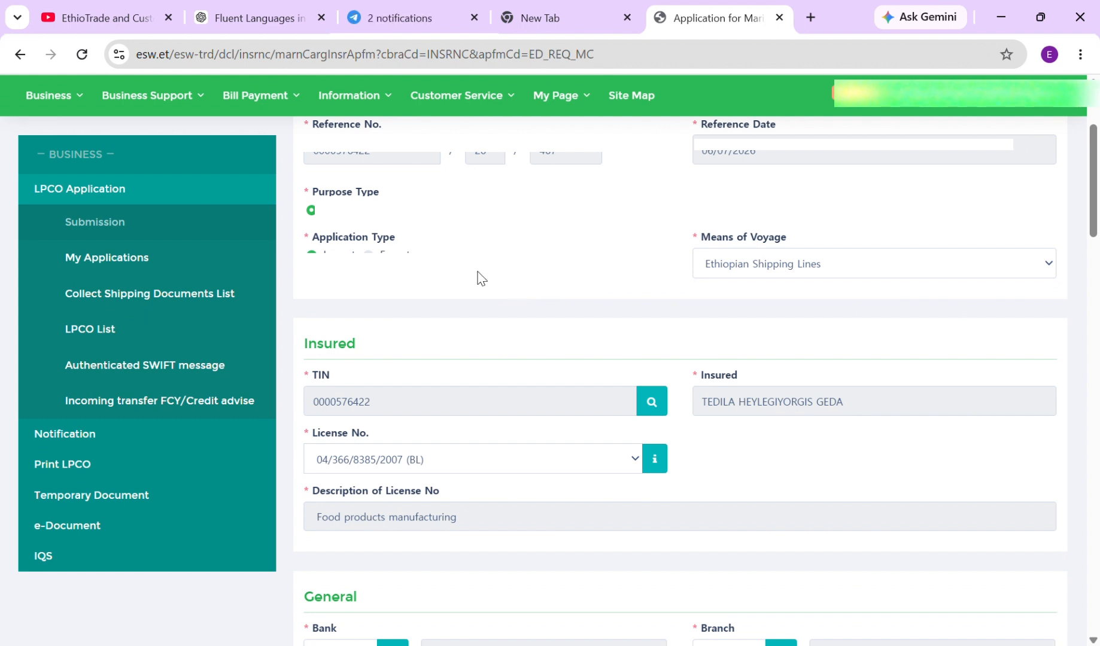
scroll(488, 275, down, 1)
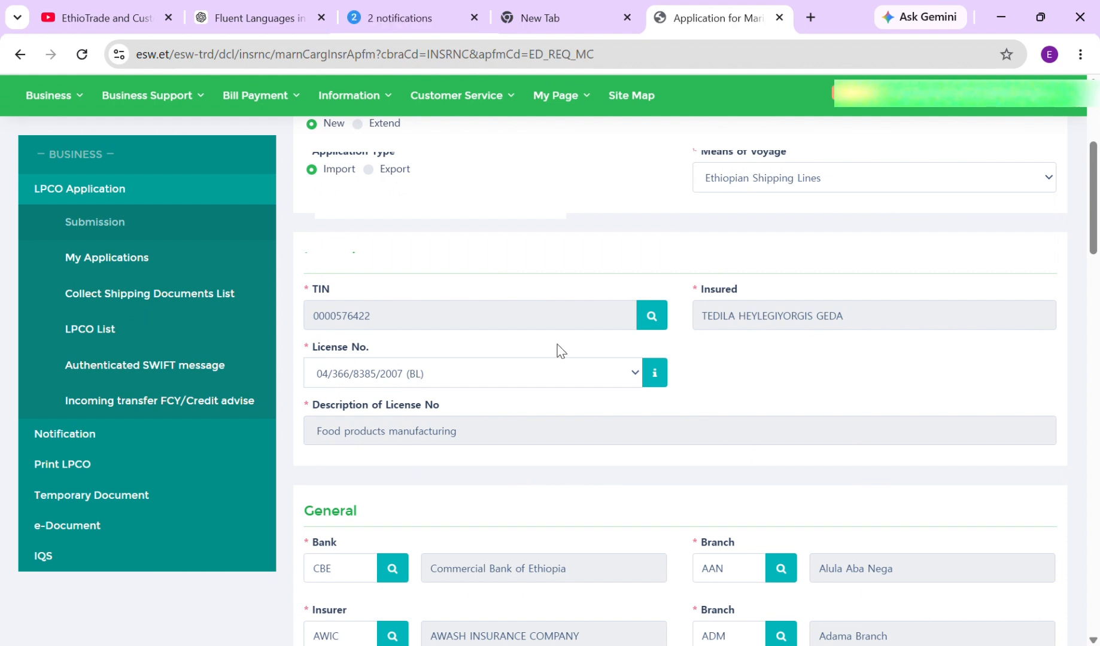
scroll(554, 363, down, 2)
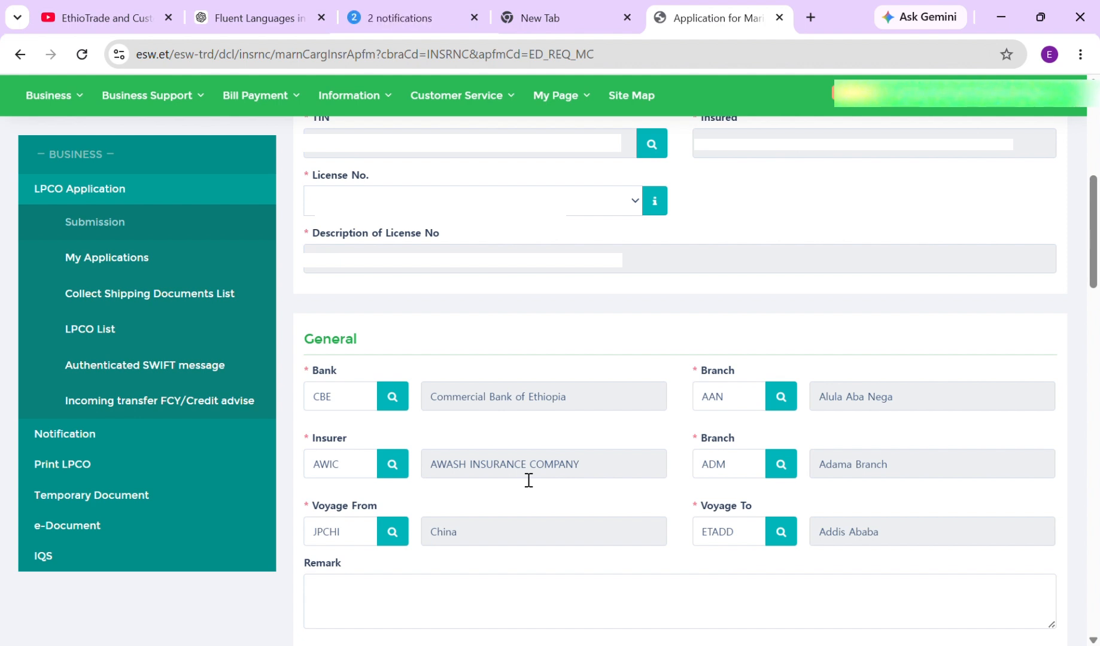
scroll(528, 480, down, 3)
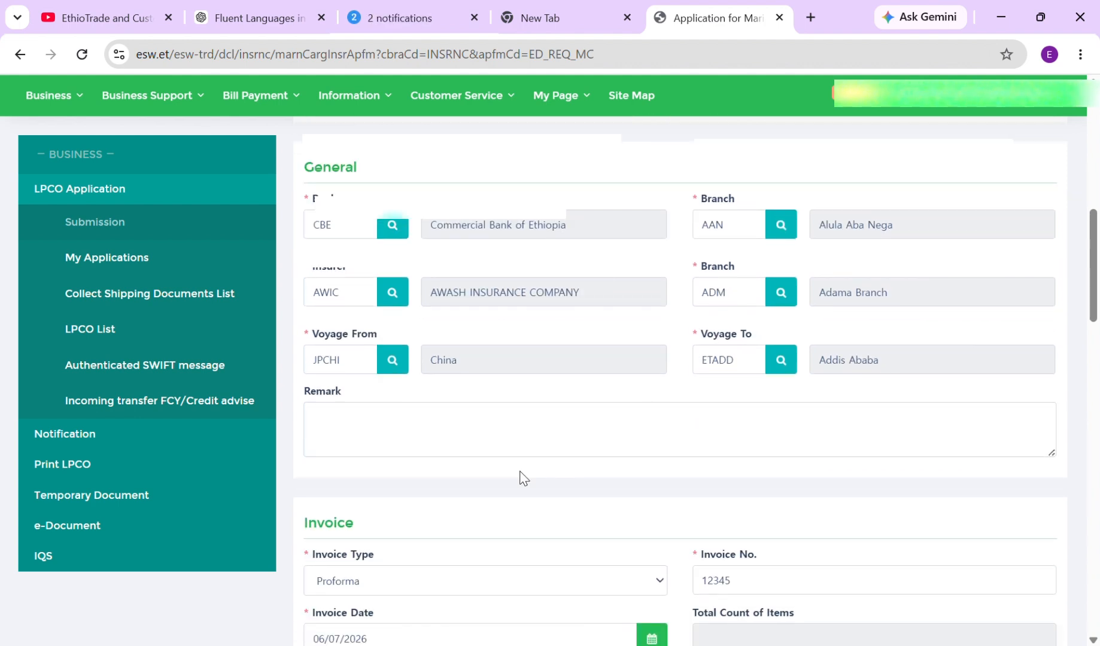
scroll(524, 478, down, 1)
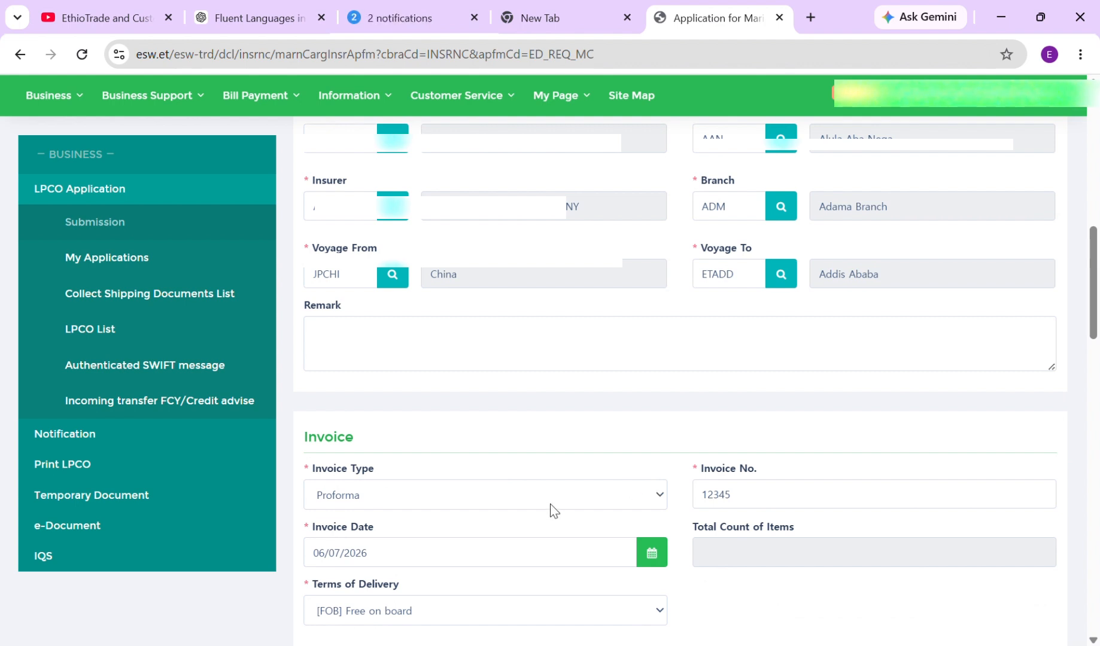
scroll(506, 563, down, 3)
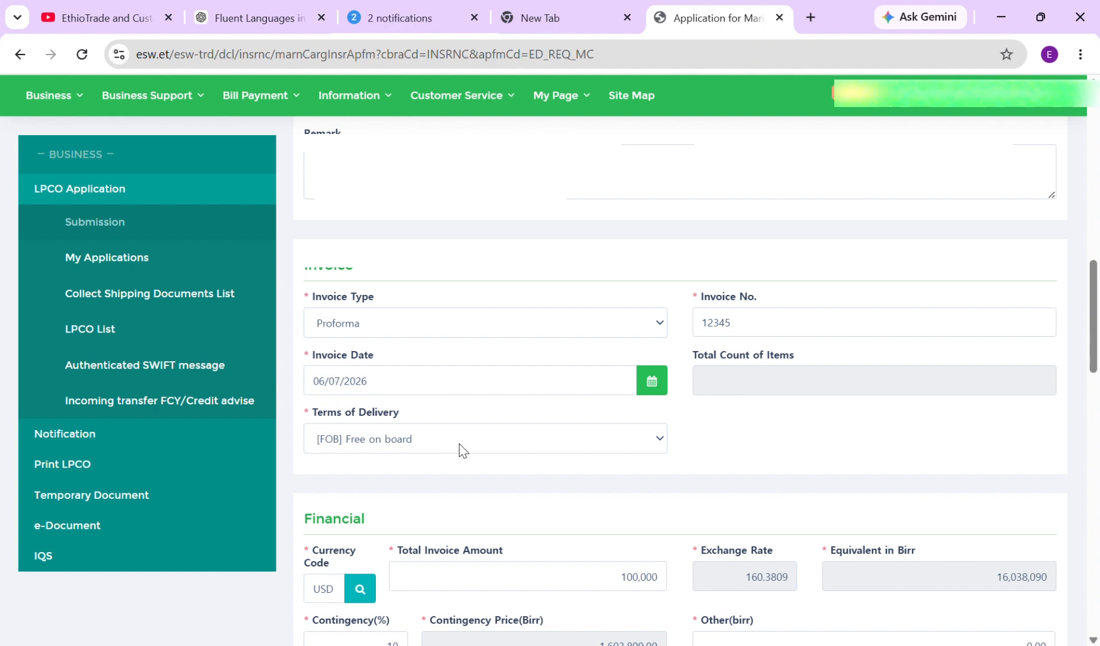
scroll(459, 446, down, 2)
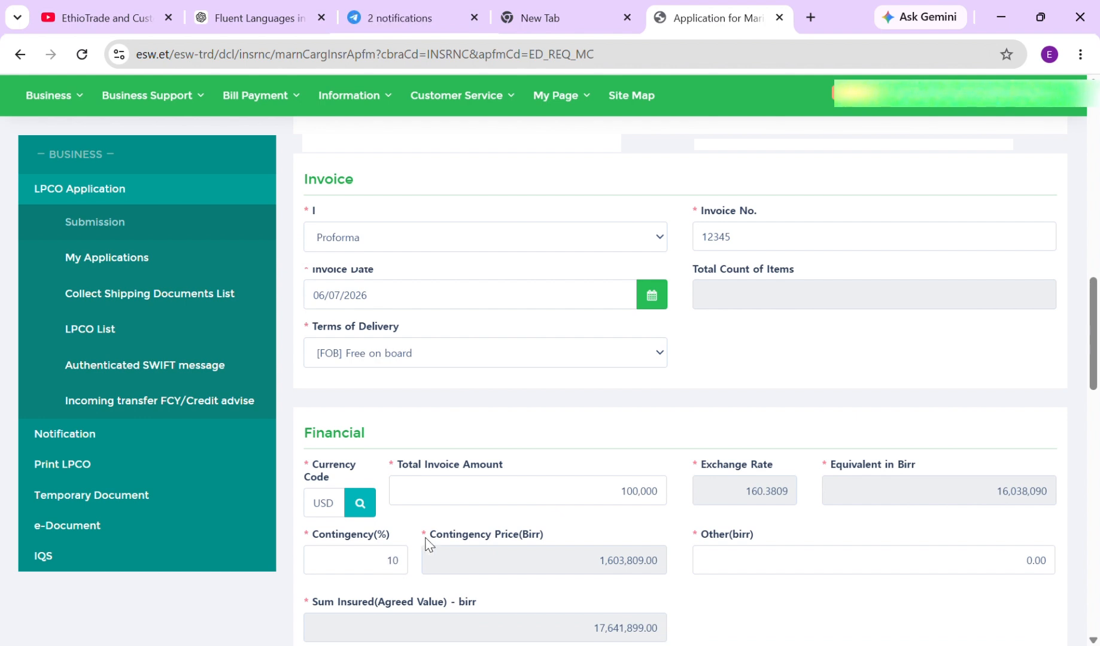
scroll(466, 527, down, 4)
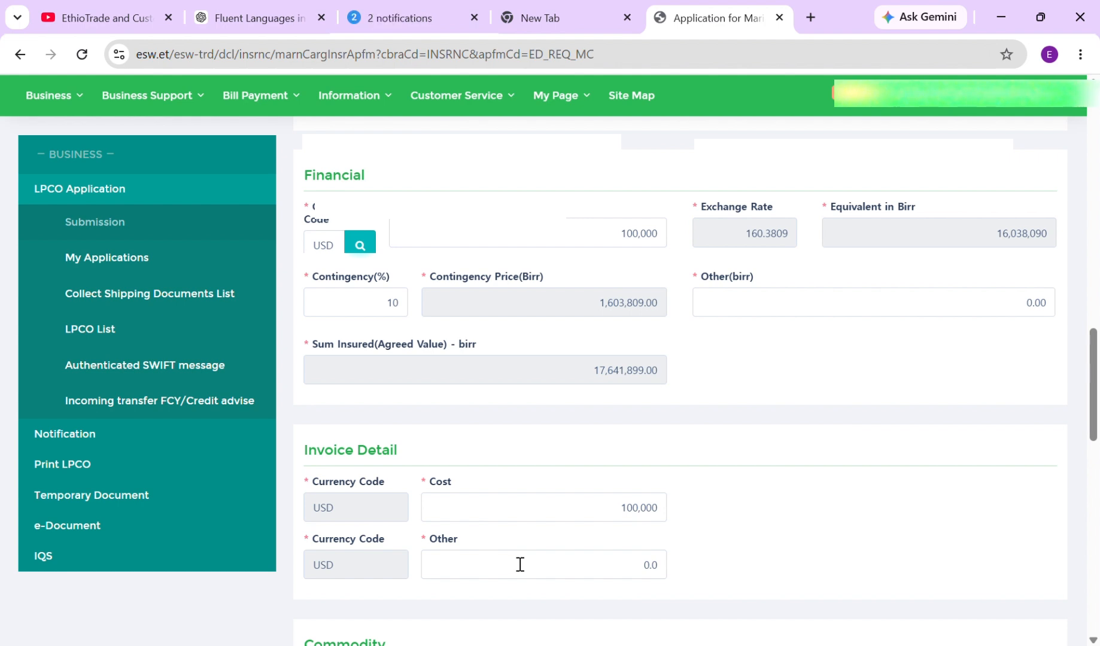
scroll(521, 562, down, 3)
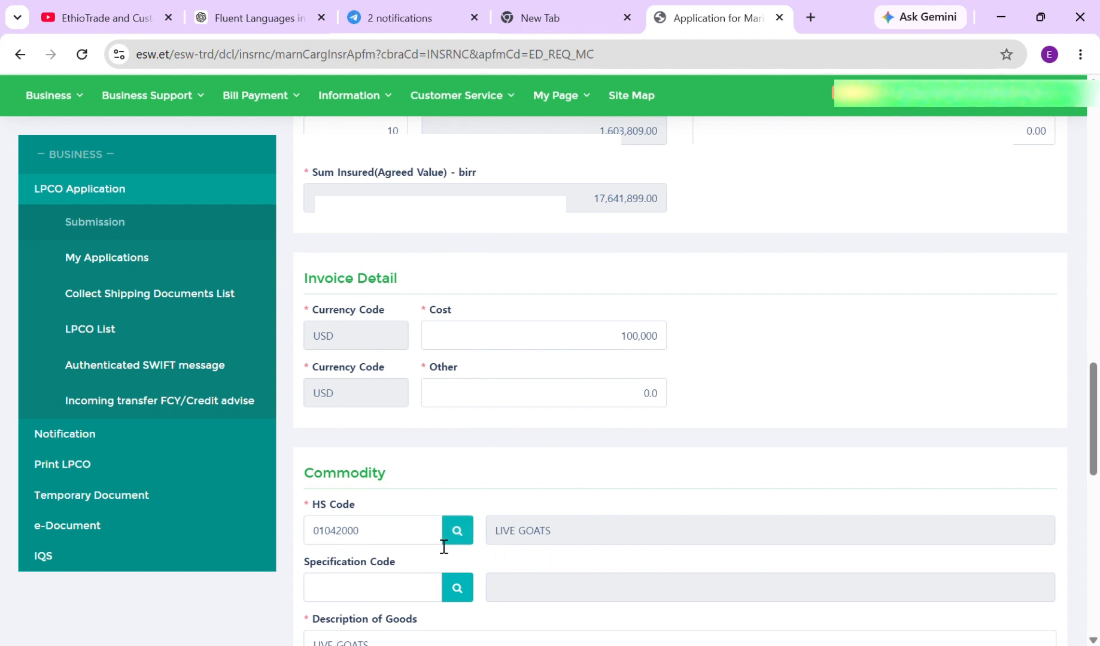
scroll(445, 546, down, 1)
scroll(444, 547, down, 1)
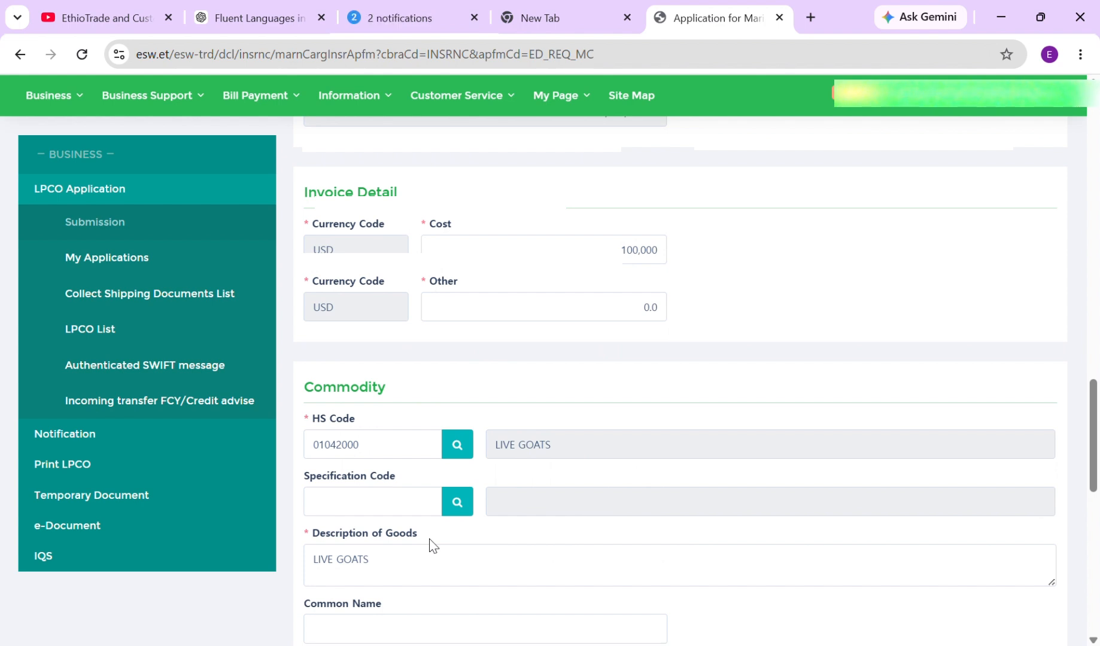
scroll(434, 546, down, 1)
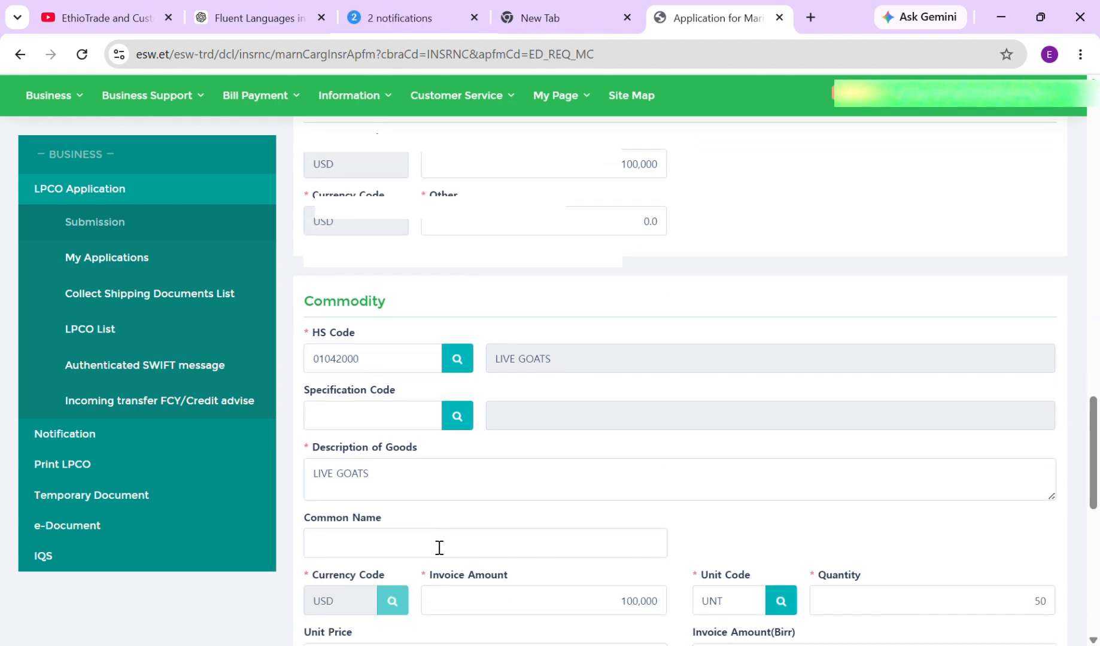
scroll(413, 492, down, 1)
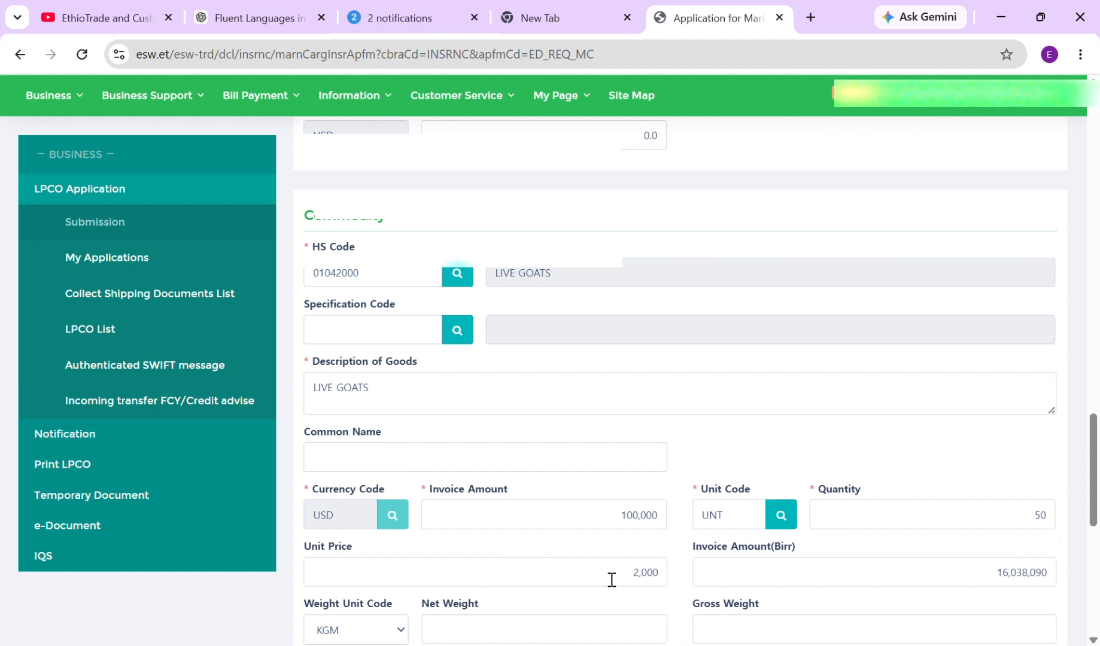
scroll(611, 580, down, 3)
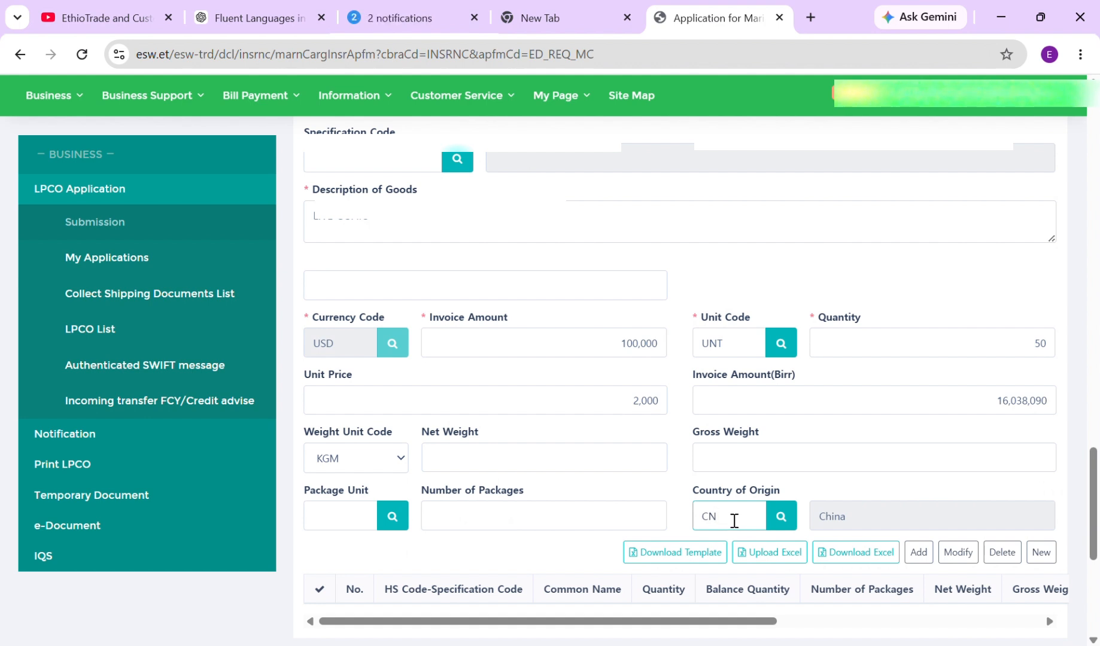
scroll(735, 521, down, 3)
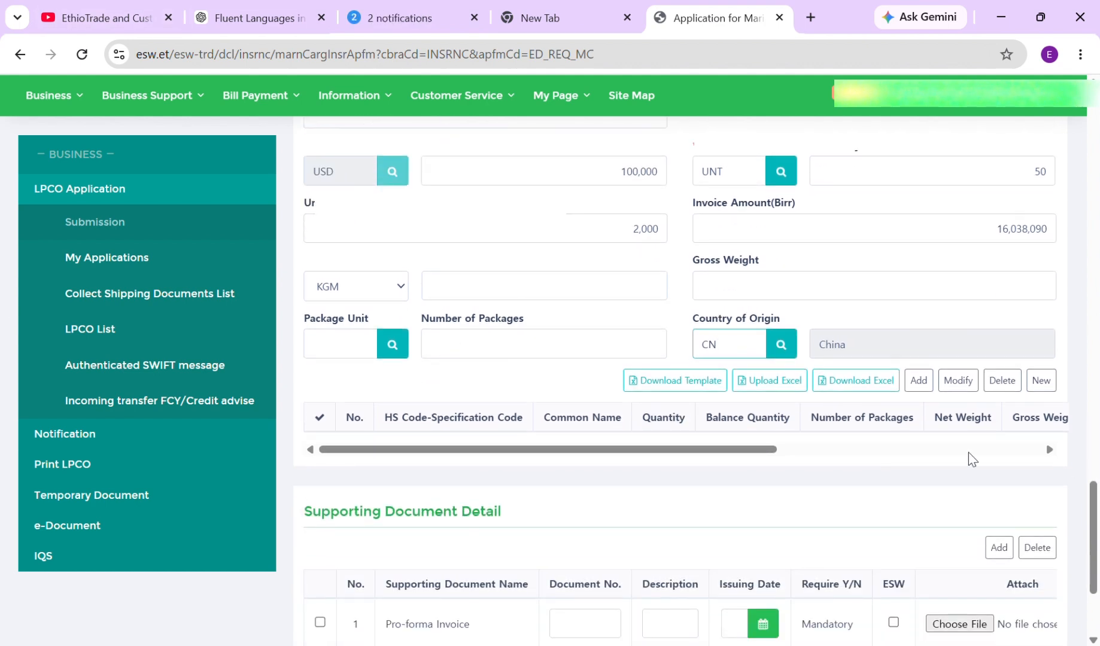
scroll(898, 426, down, 2)
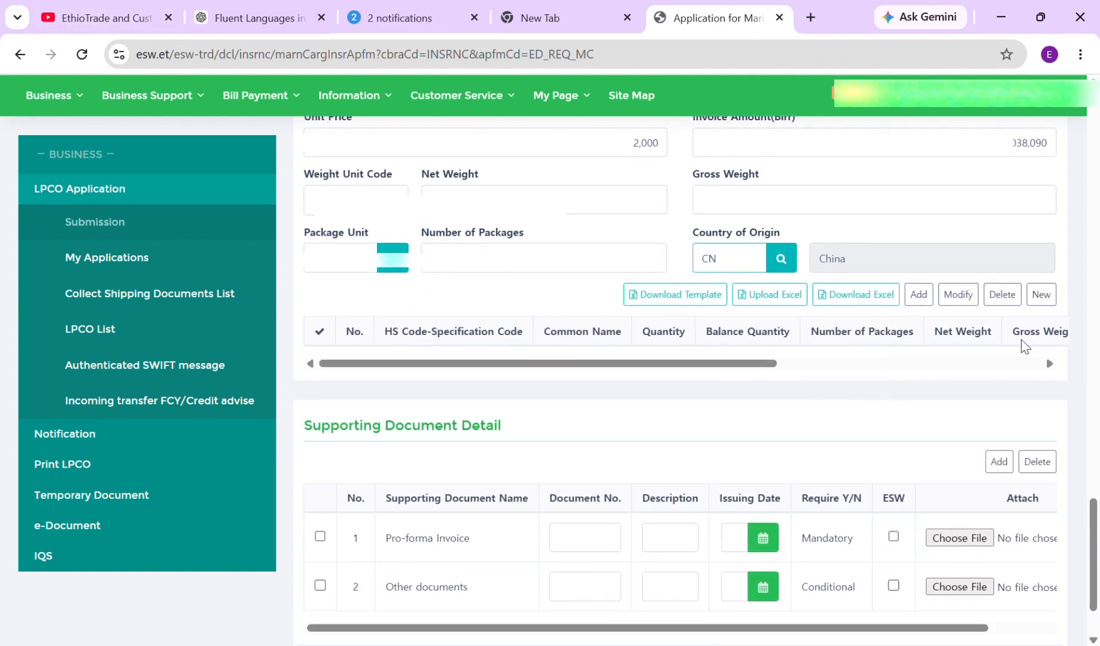
Insert the 01042000 LIVE GOATS line (50 UNT) into the commodity table
click(919, 294)
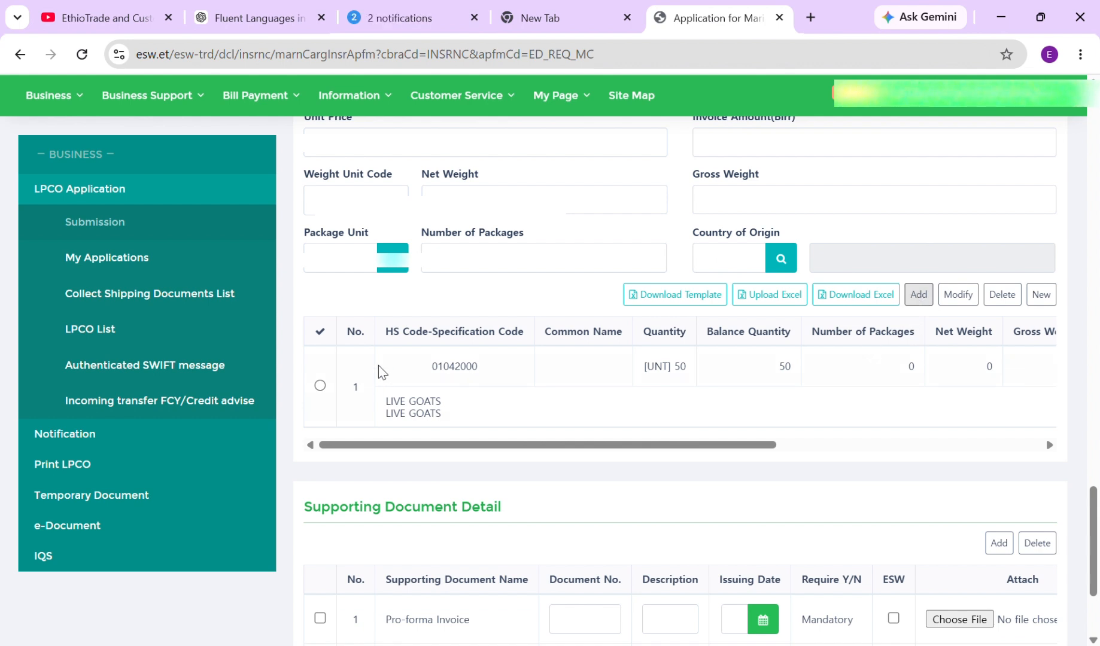
mouse_move(687, 445)
mouse_down()
mouse_move(1006, 461)
mouse_move(703, 444)
mouse_up()
scroll(714, 359, down, 3)
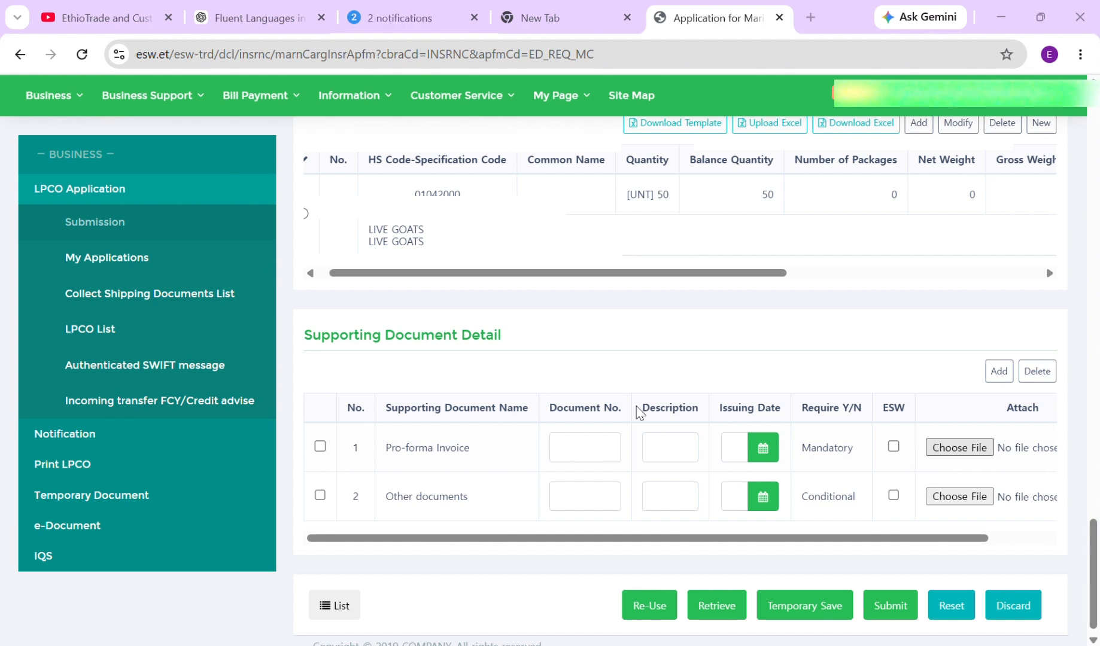
Attach the 'final Perfor…' file to both the Pro-forma Invoice and Other documents rows
click(407, 383)
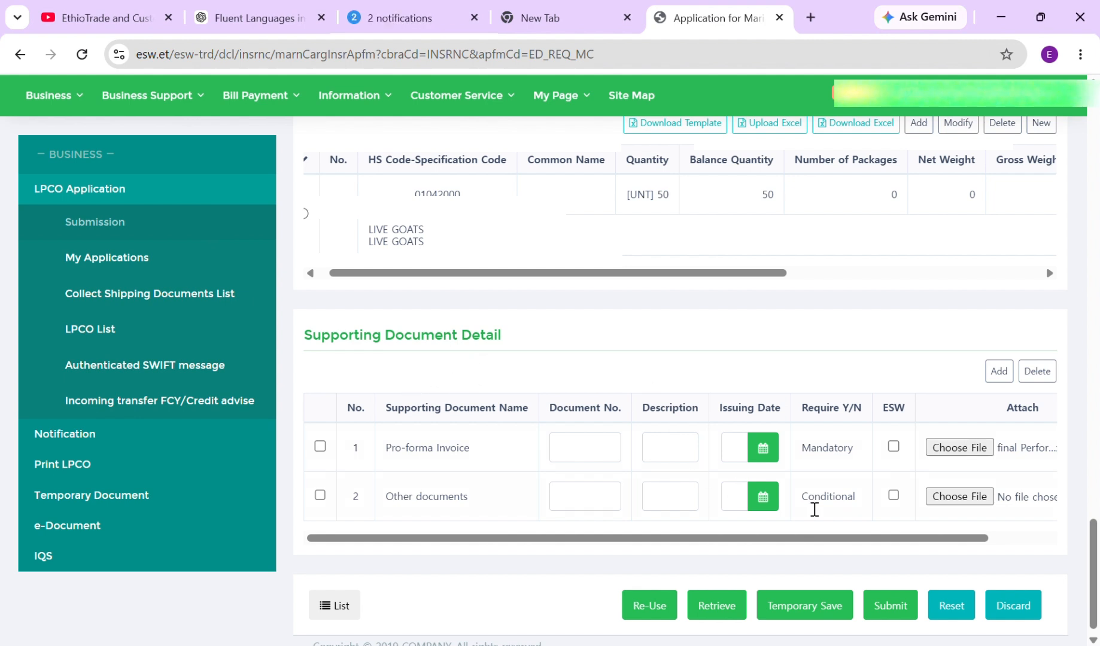
click(932, 496)
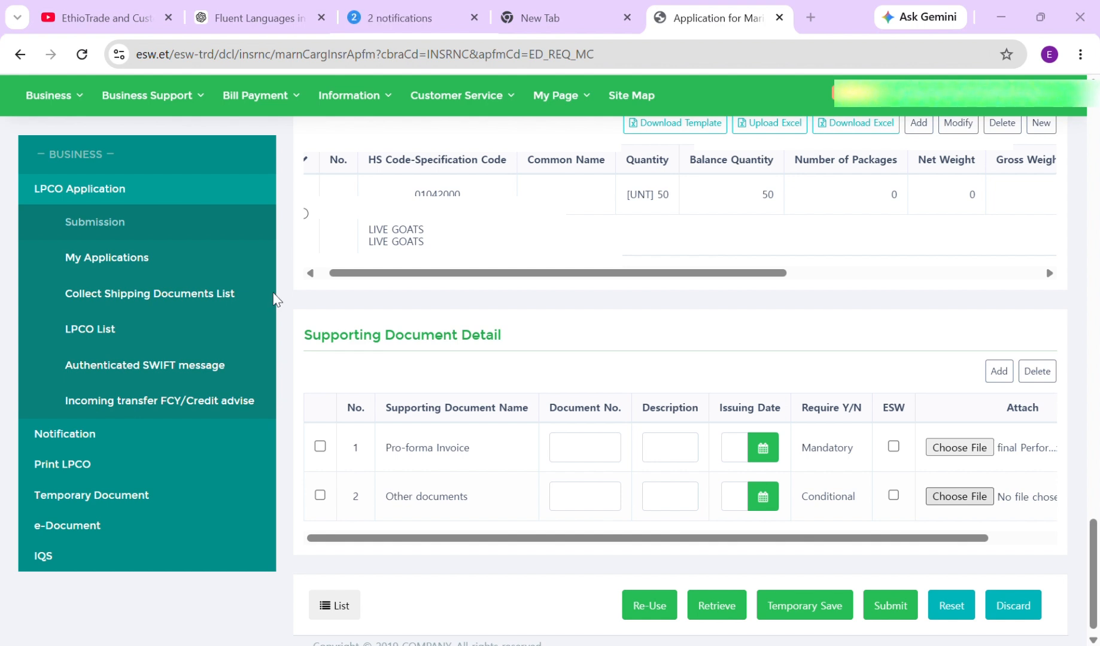
click(412, 382)
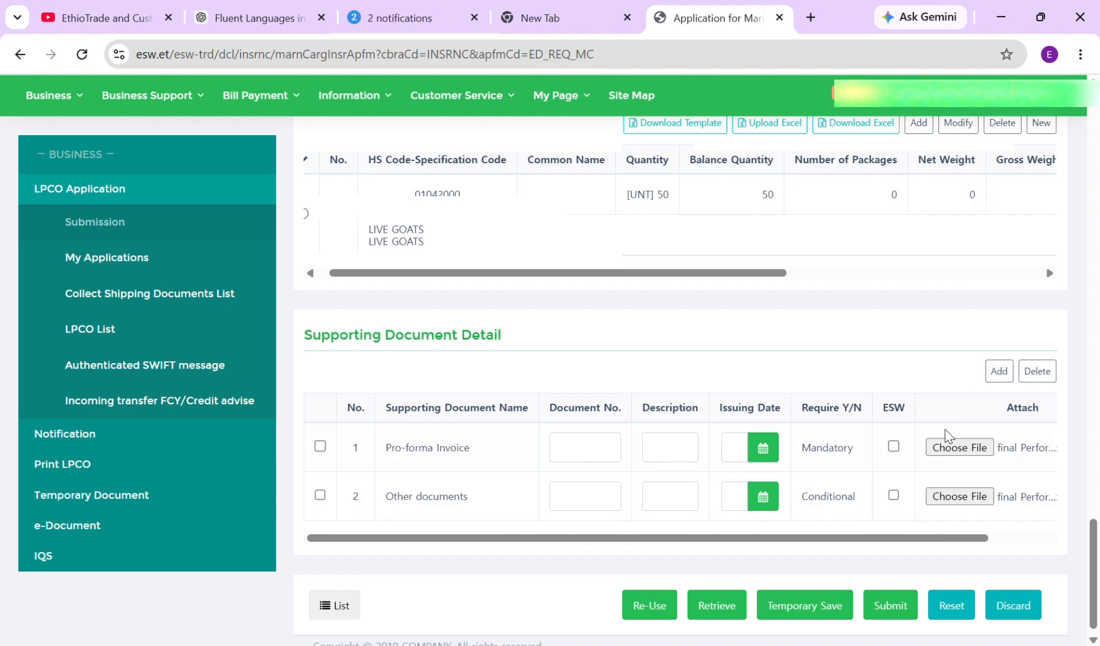
Add a third Other documents row with the 'sample sub…' file attached
click(997, 373)
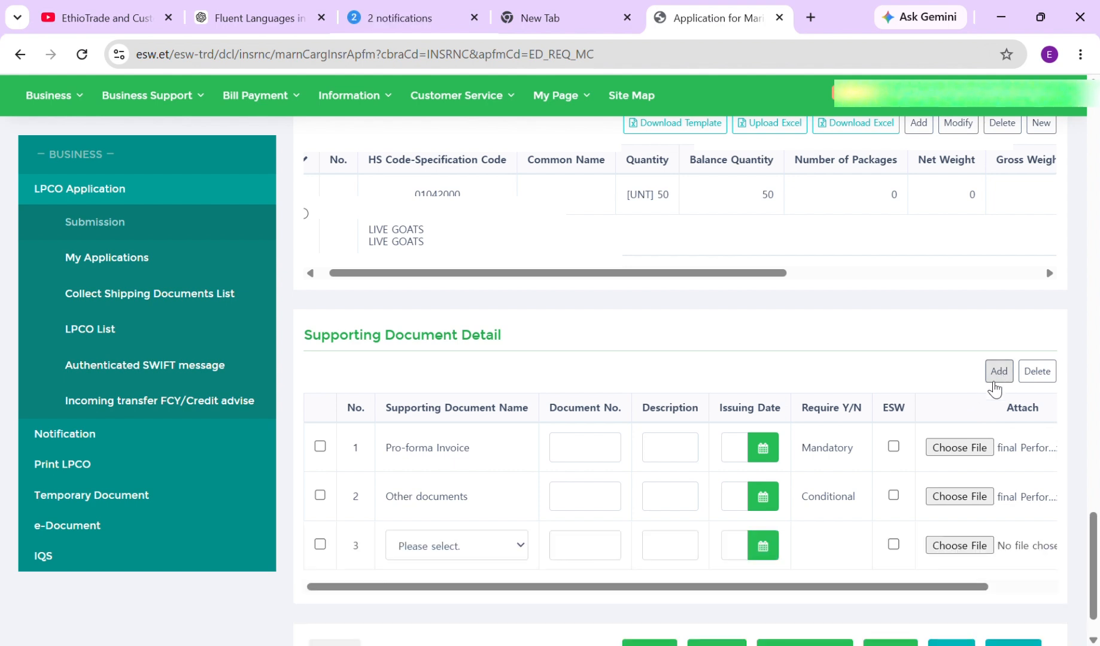
scroll(688, 514, down, 1)
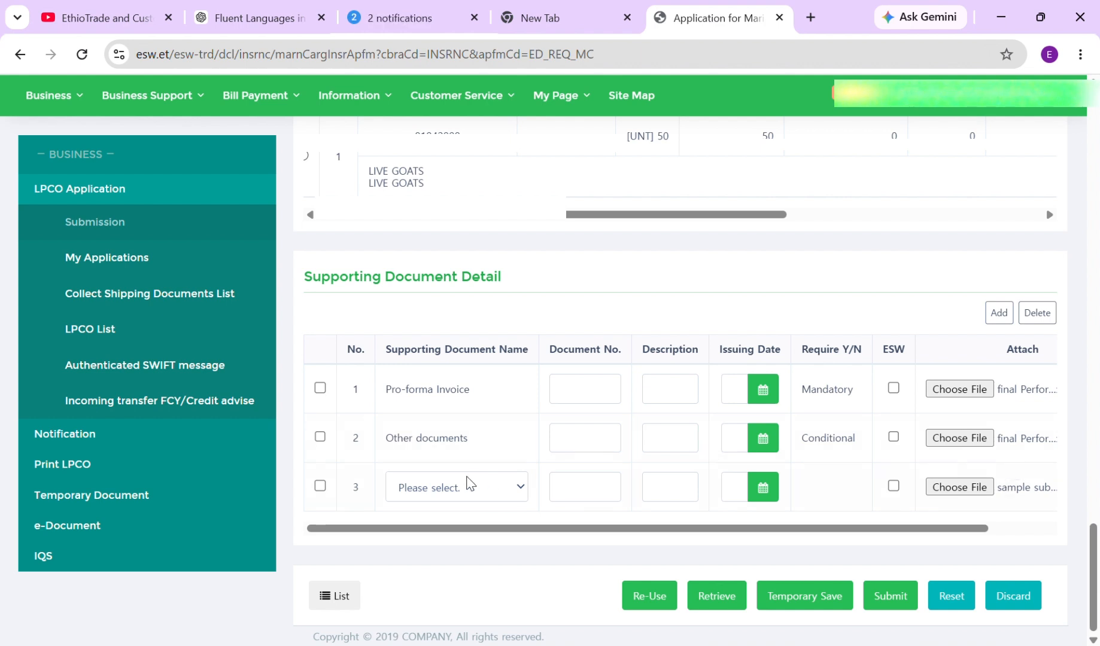
click(479, 492)
click(454, 552)
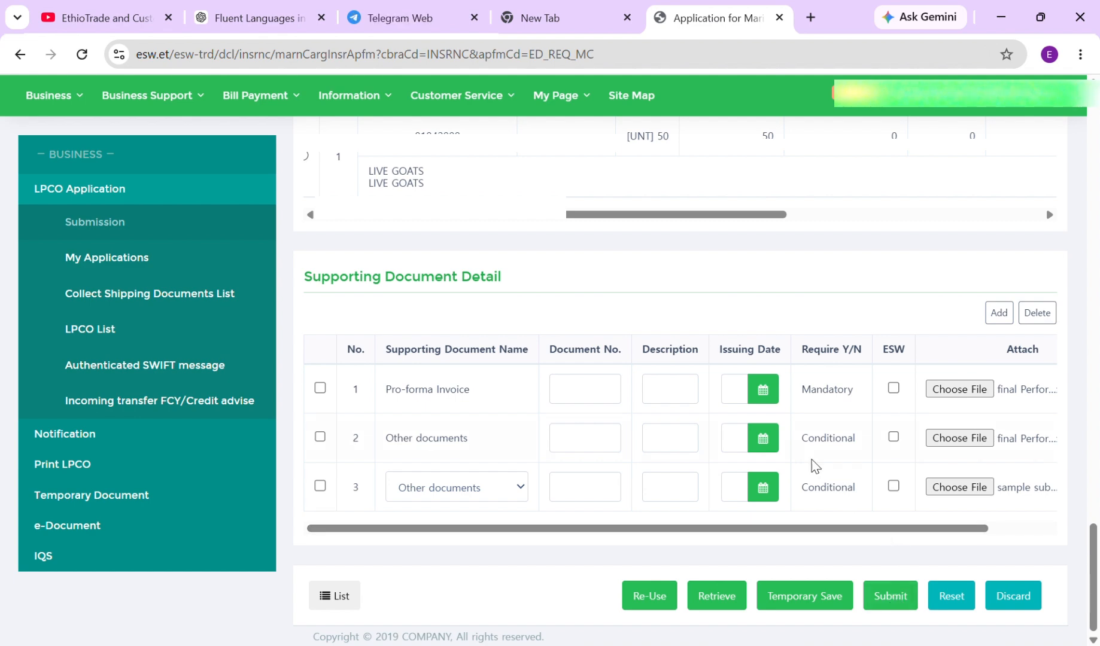
scroll(798, 417, up, 15)
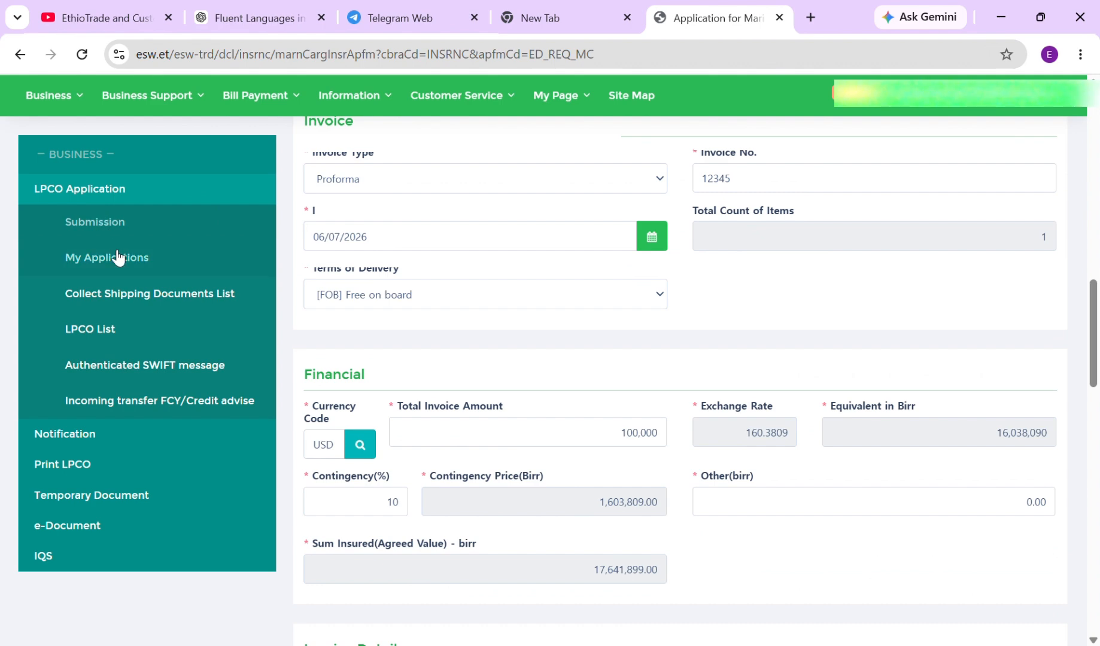
Search My Applications from start date 05/07/2026 to show the new Verifying application
click(117, 255)
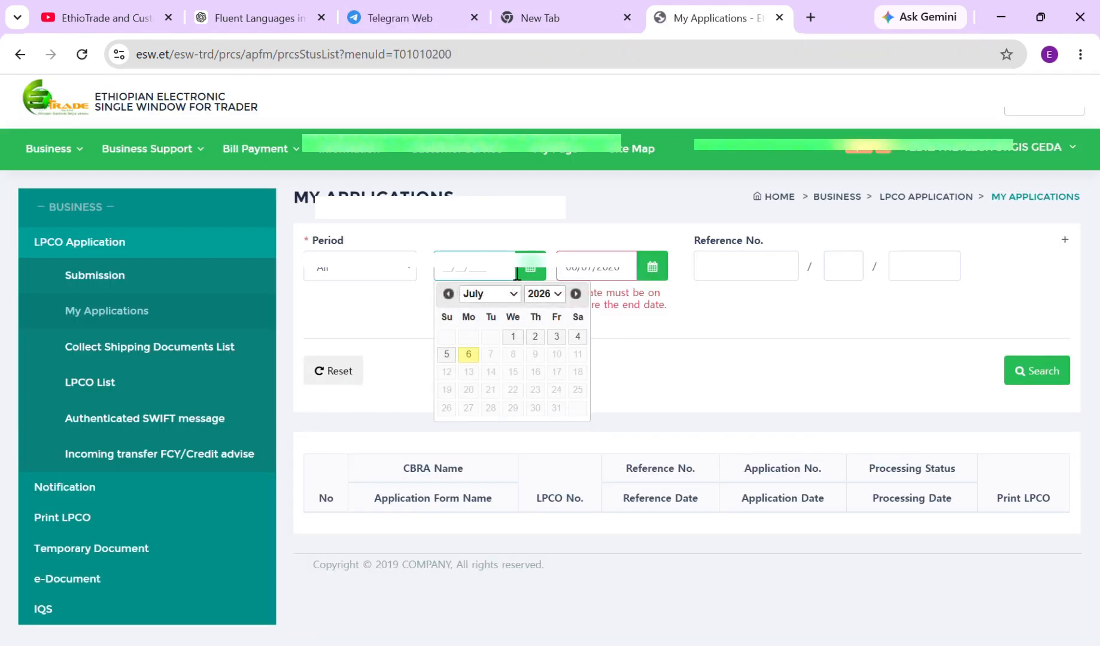
click(453, 358)
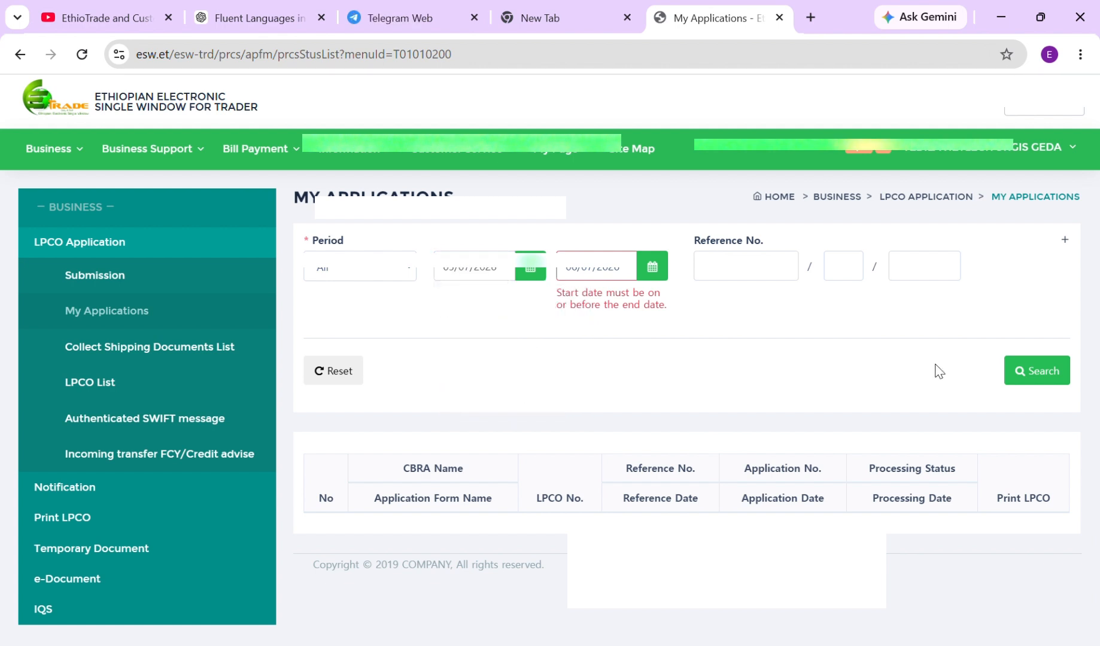
click(1053, 371)
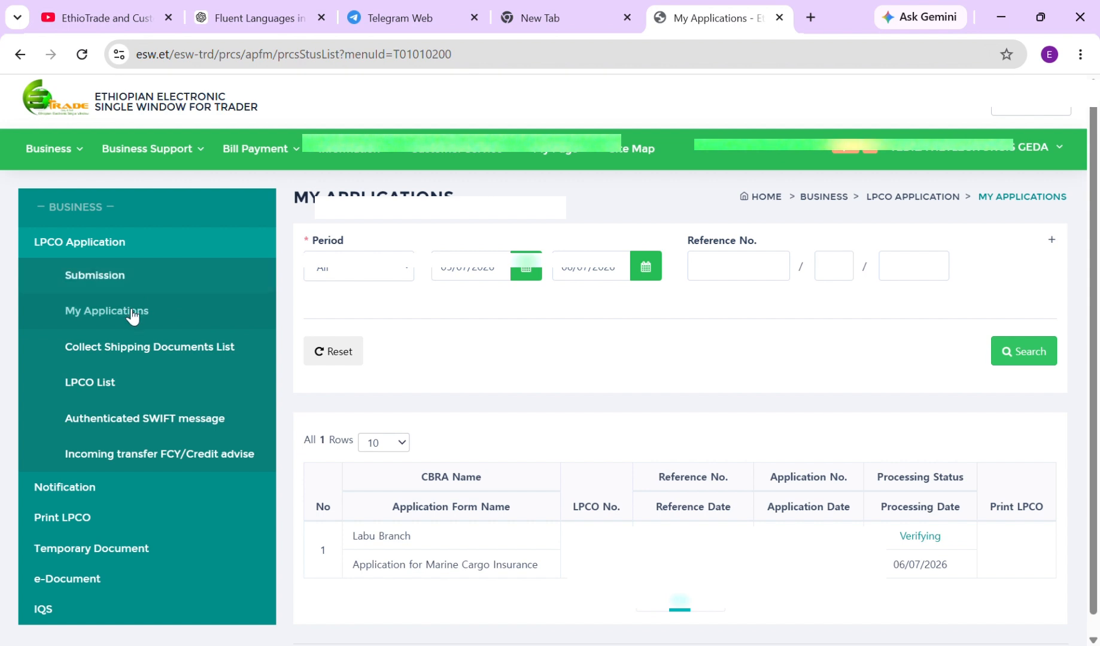
Print the LPCO for row 6, the approved Marine Cargo Insurance application of 30/06/2026
scroll(943, 341, down, 10)
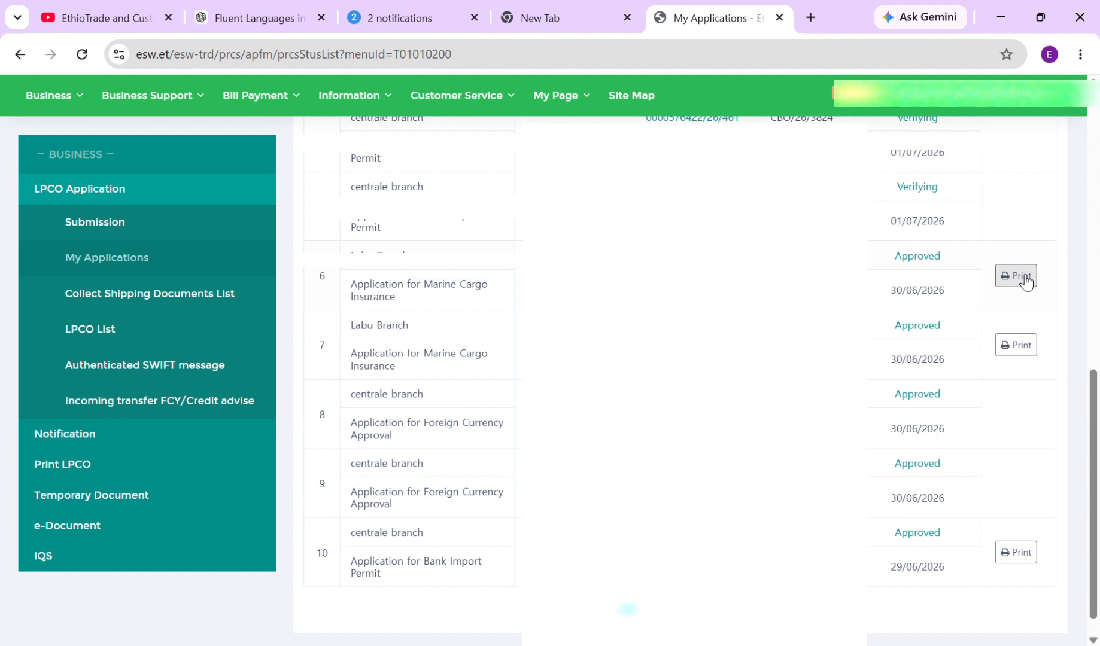
click(1027, 280)
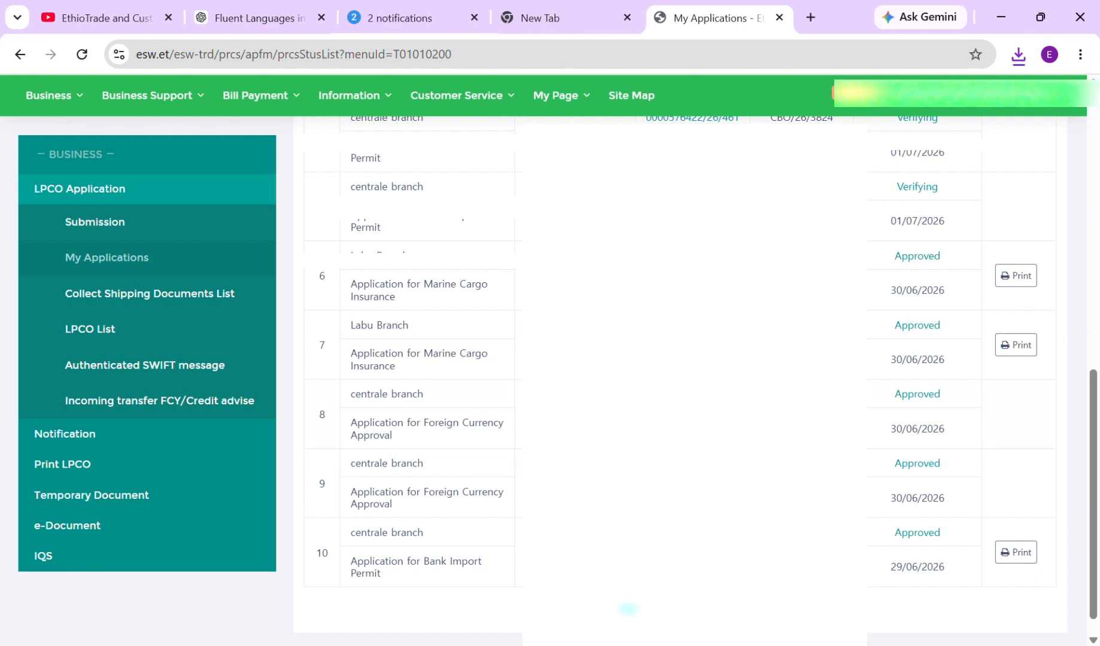
scroll(680, 383, up, 6)
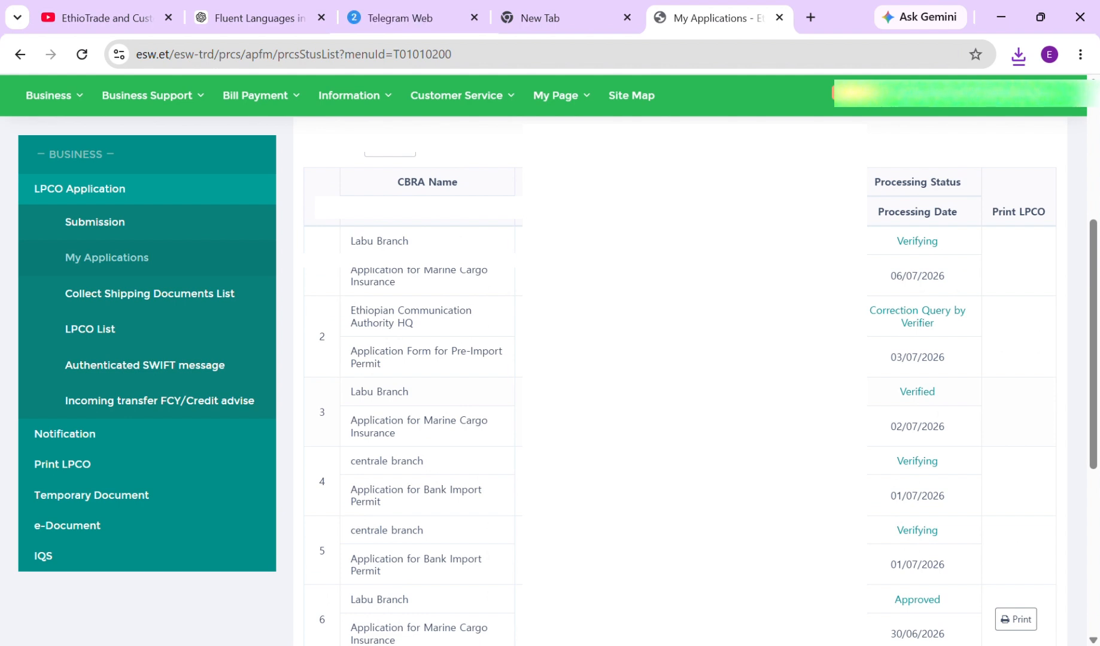
scroll(680, 383, down, 3)
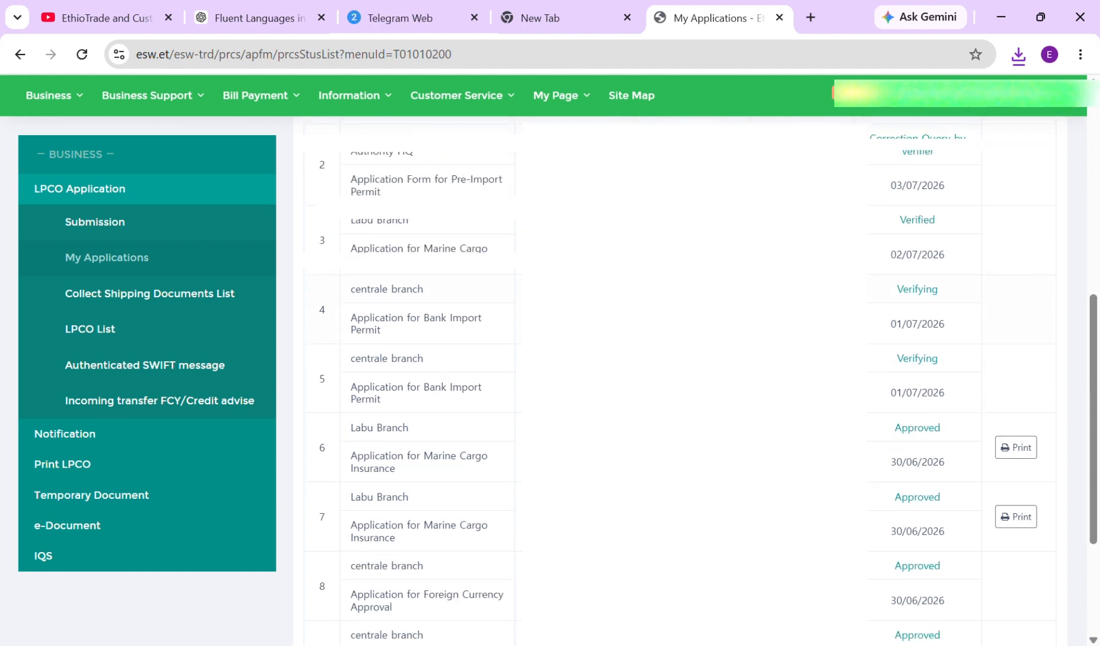